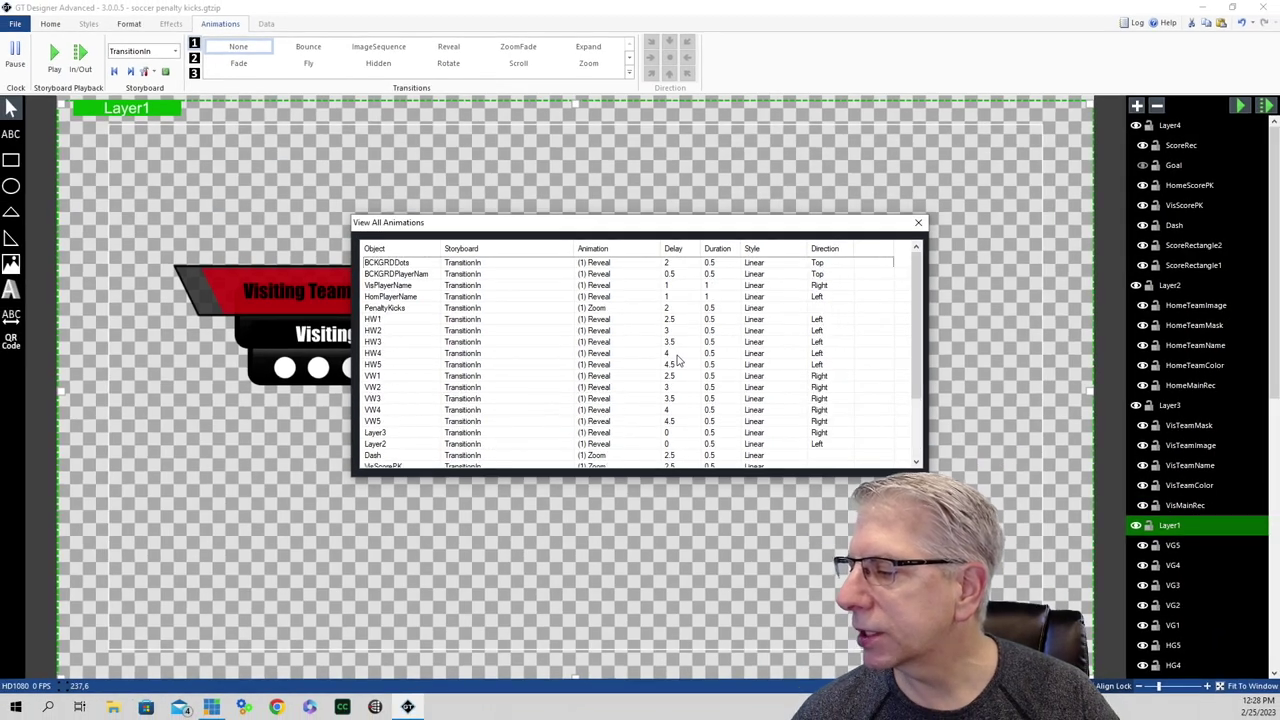
- Close the animation list, examine Layer2's Reveal transition and delay in the TransitionIn storyboard, and preview the storyboard
click(919, 223)
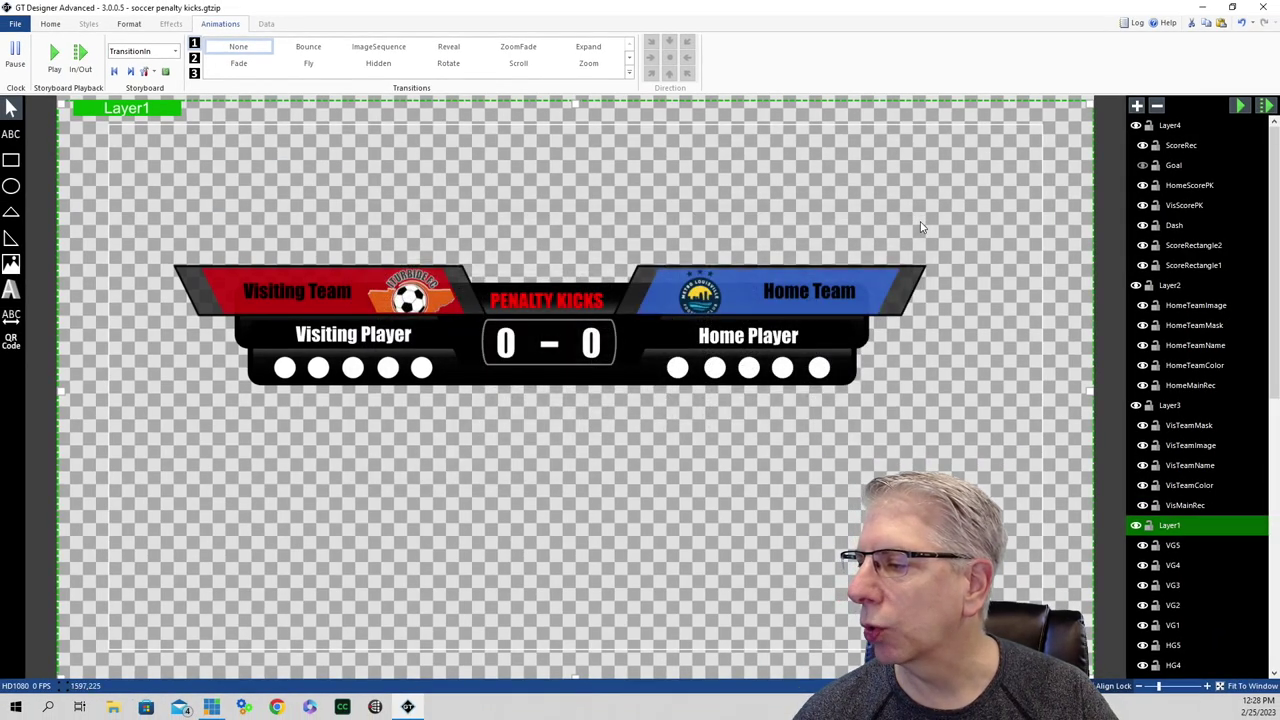
click(1170, 285)
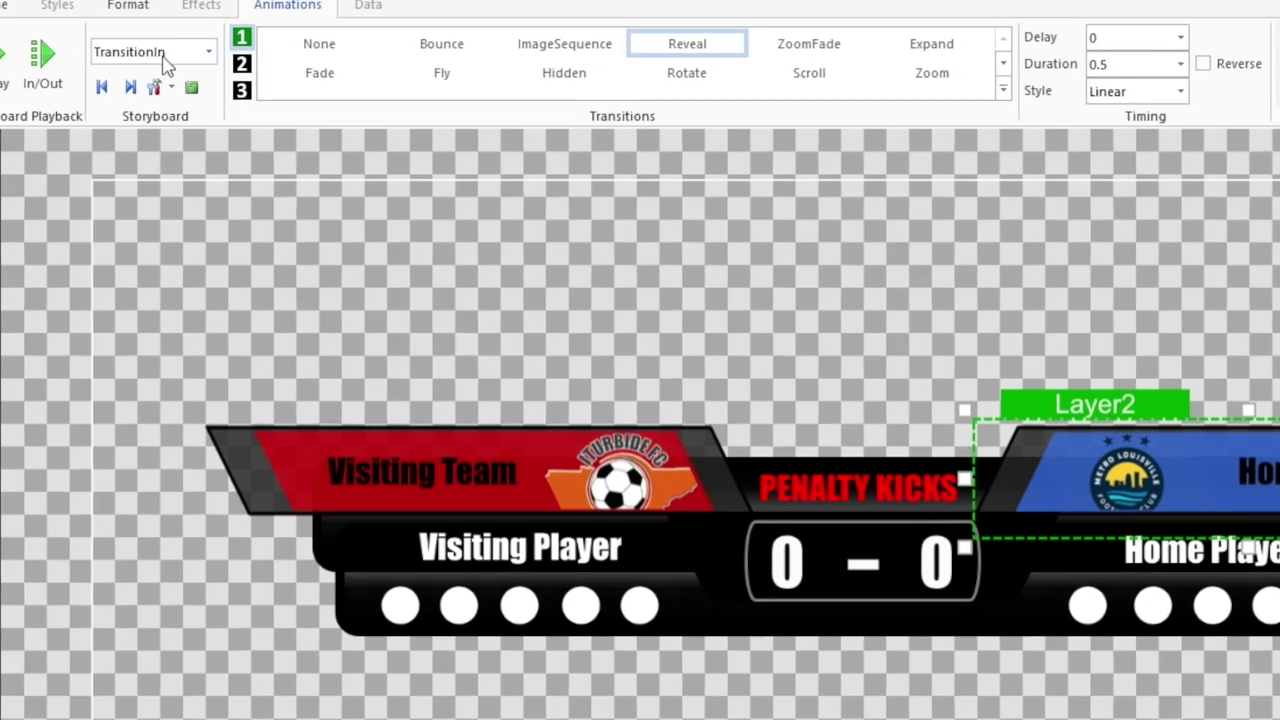
click(152, 56)
click(686, 50)
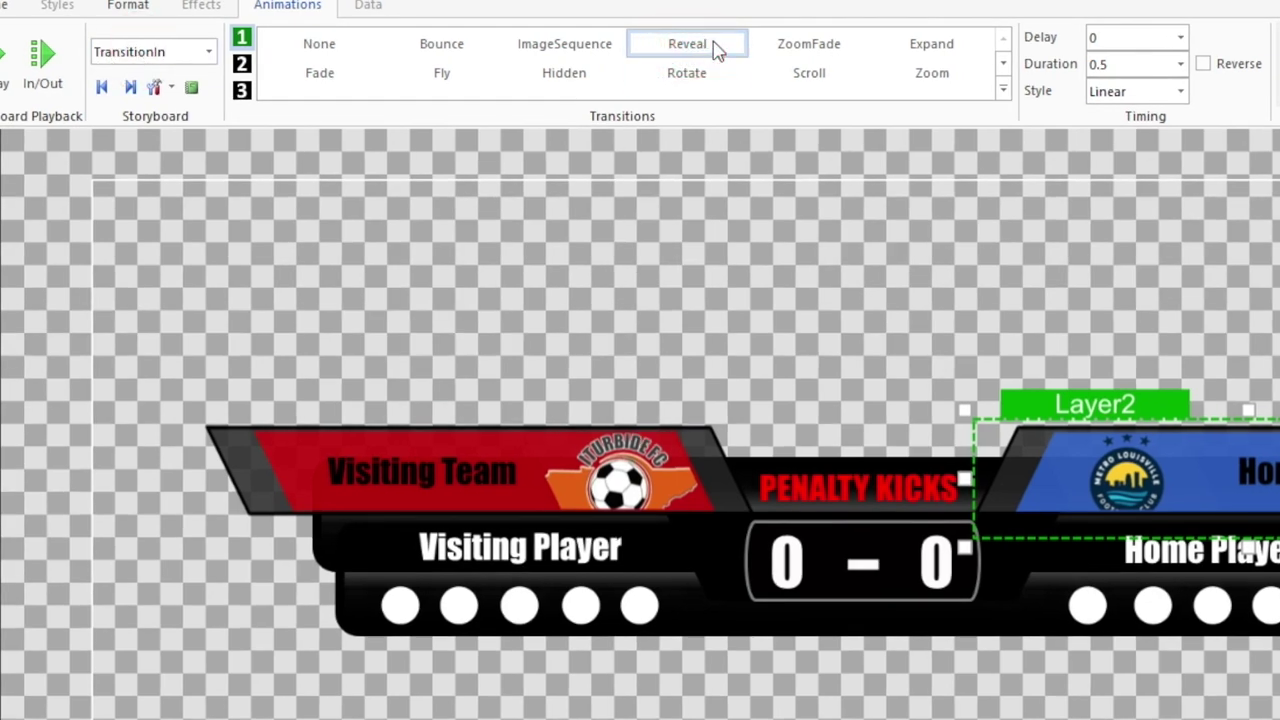
click(1144, 38)
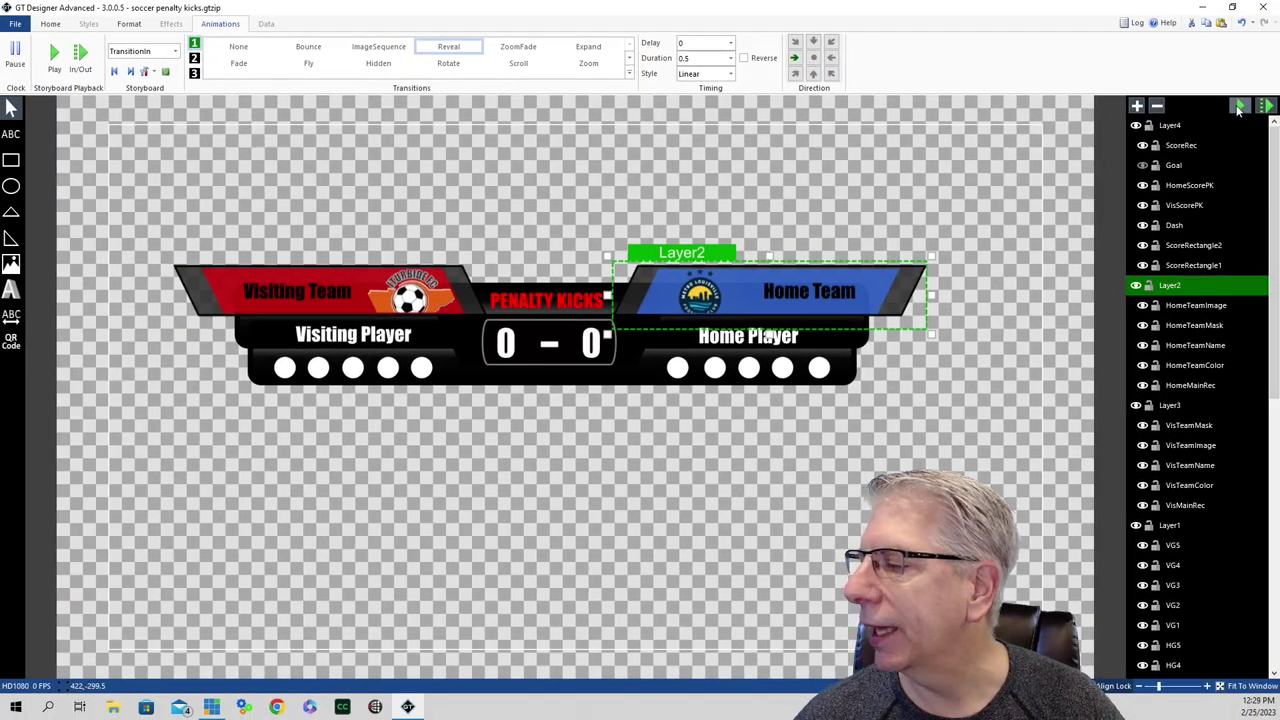
click(1238, 106)
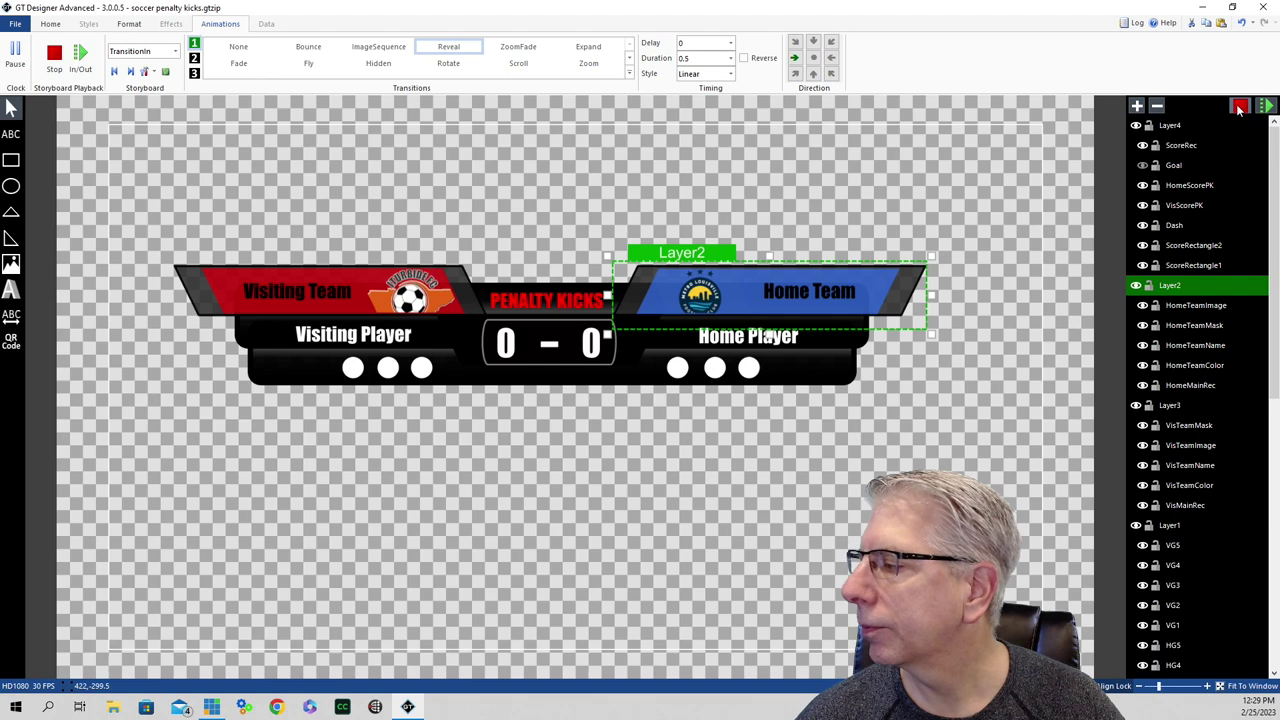
- Examine Layer3's Reveal transition, delay and direction in the TransitionIn storyboard, and preview the storyboard
click(1188, 406)
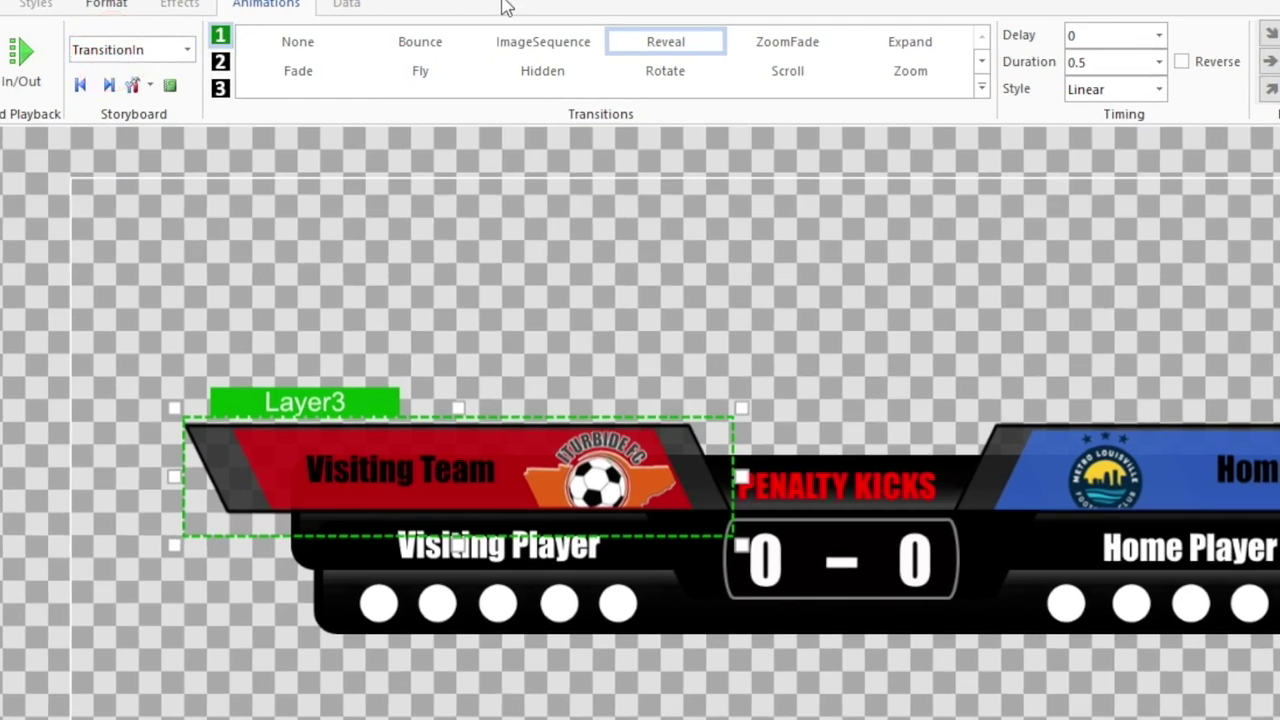
click(668, 44)
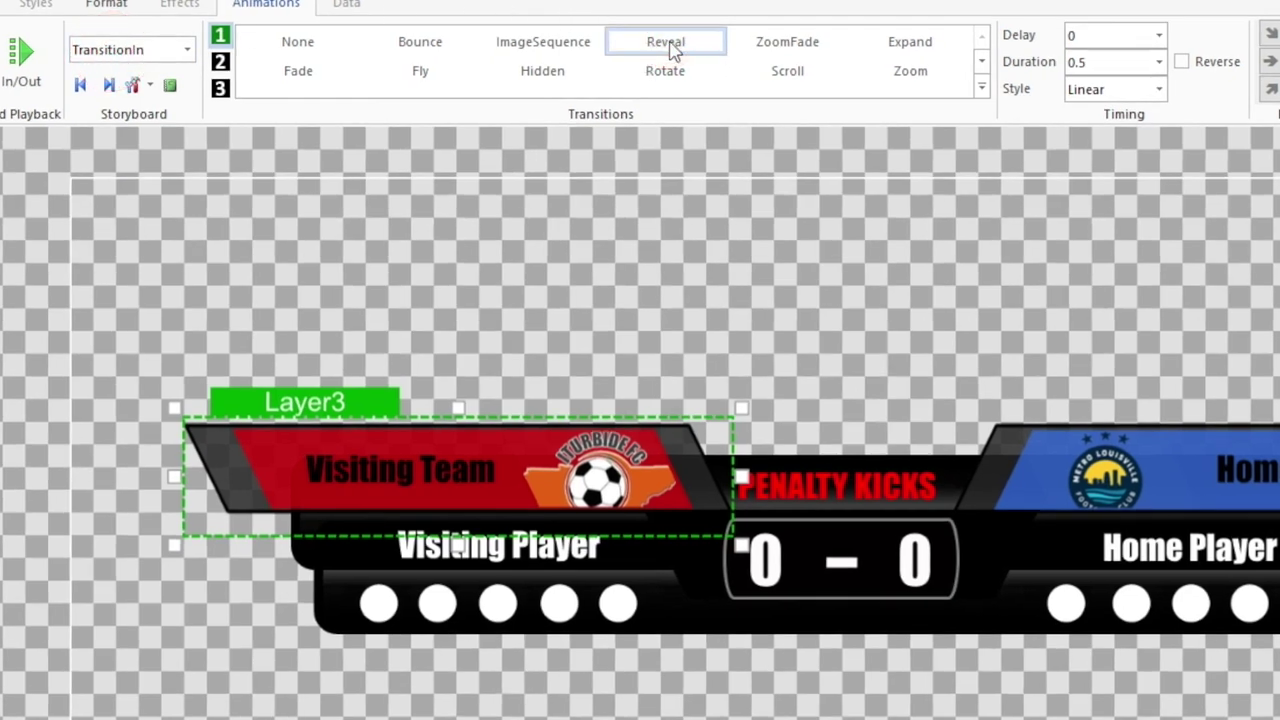
click(1082, 38)
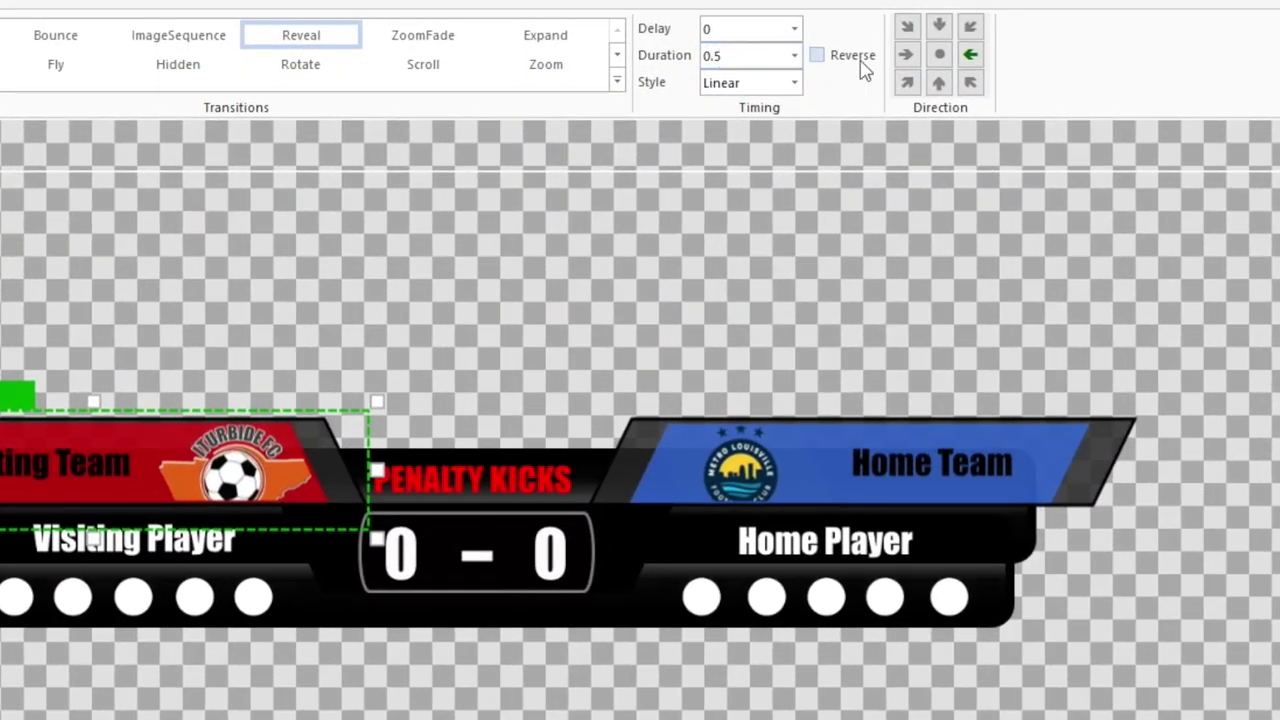
click(971, 56)
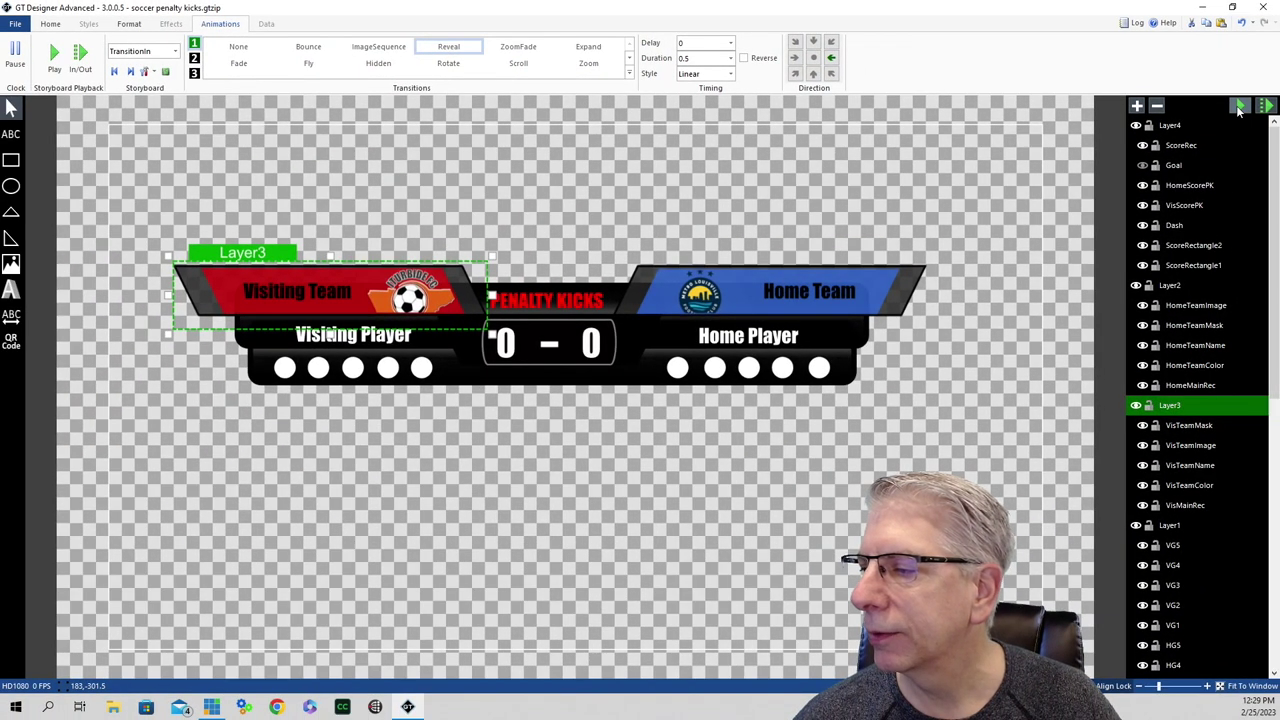
click(1238, 107)
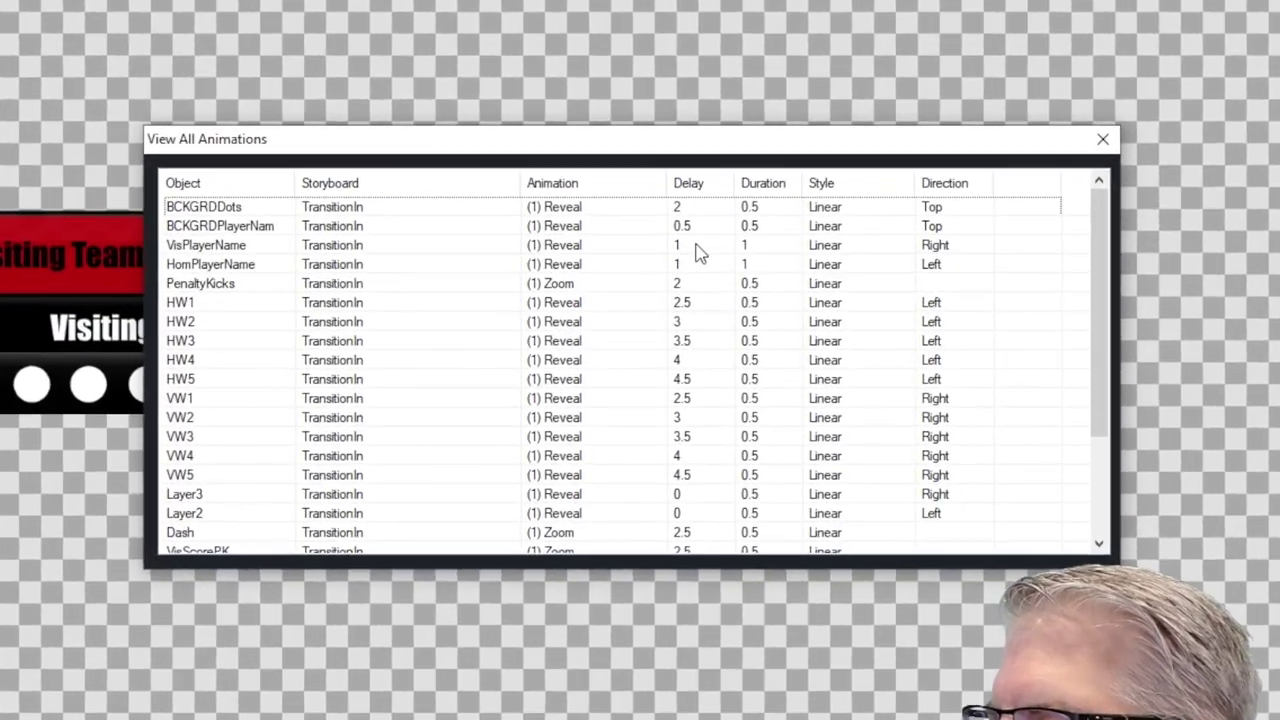
- Review the delays of every object in the full animation list, including the BCKGRDPlayerNam entry
scroll(703, 250, down, 3)
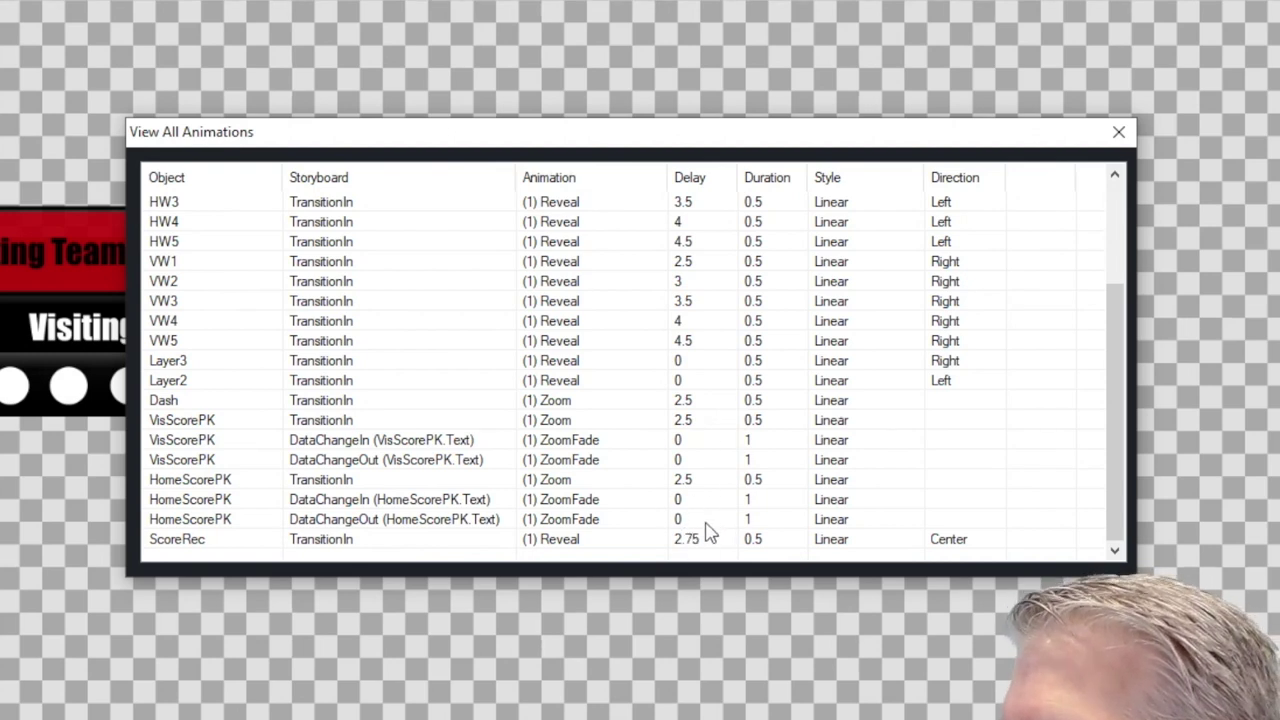
scroll(695, 447, up, 3)
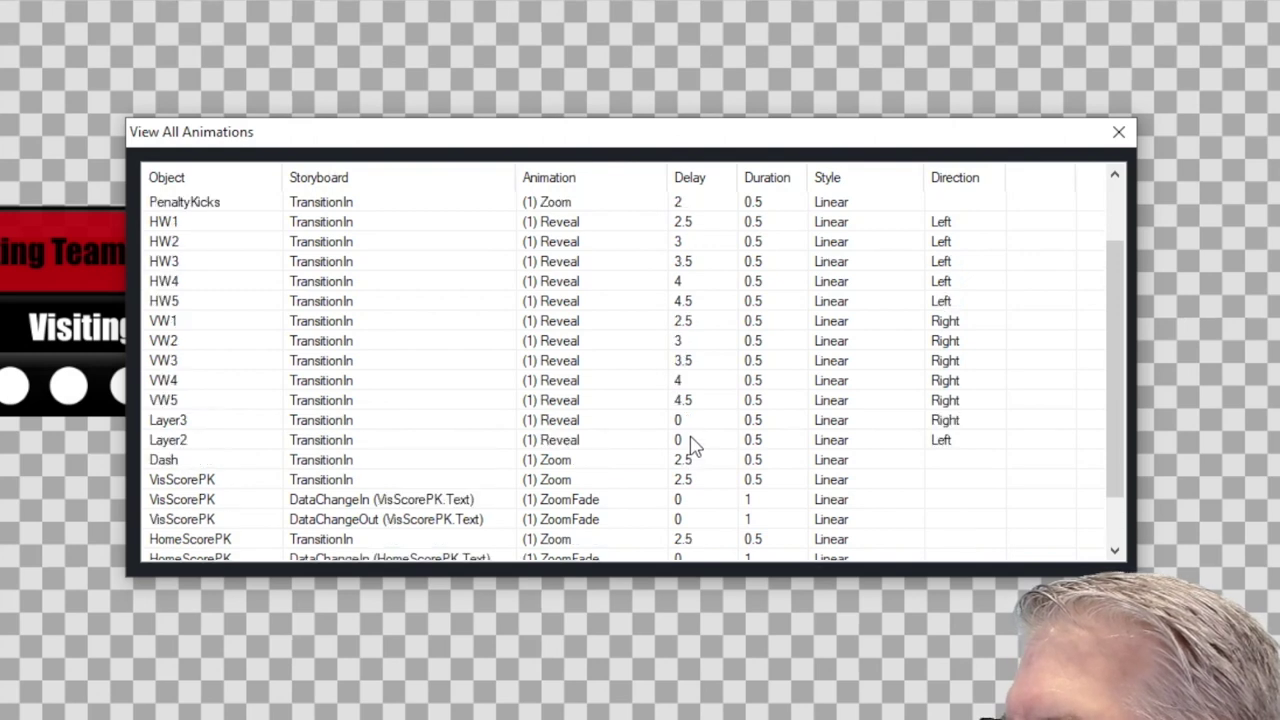
scroll(695, 447, up, 1)
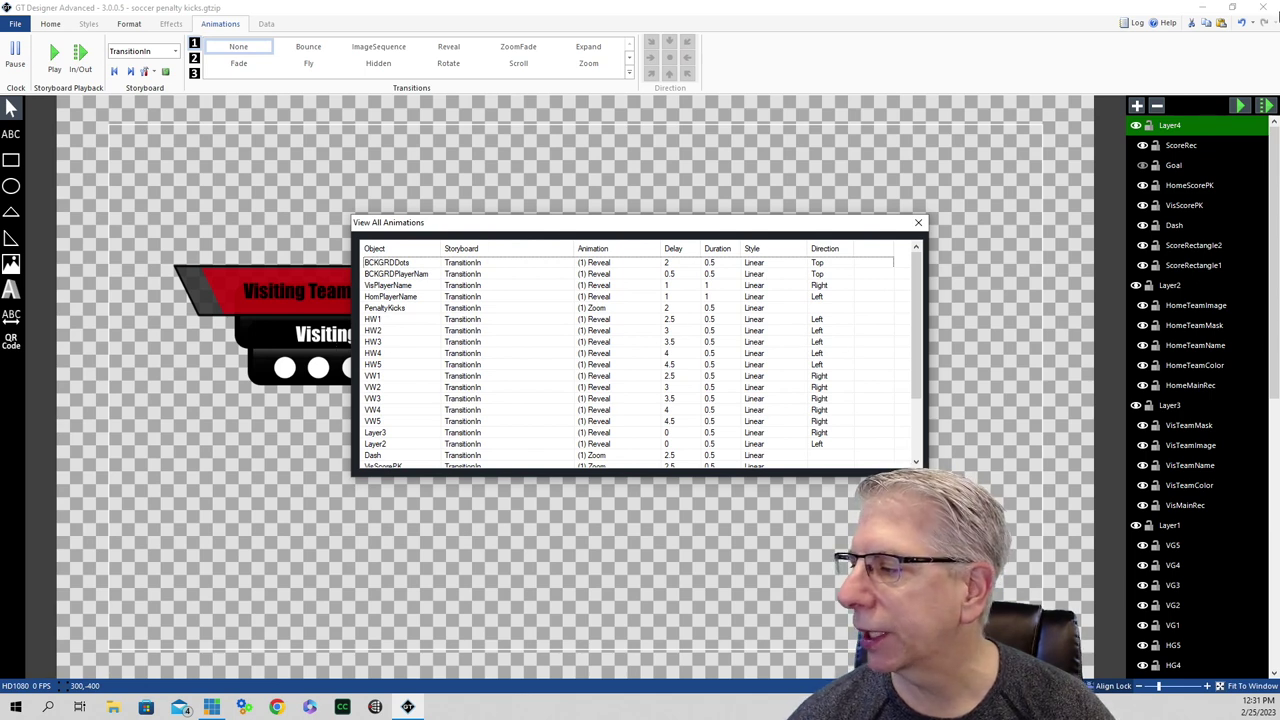
double_click(688, 276)
- Examine BCKGRDPlayerNam's TransitionIn Reveal transition, delay and direction, and preview the storyboard
click(1183, 650)
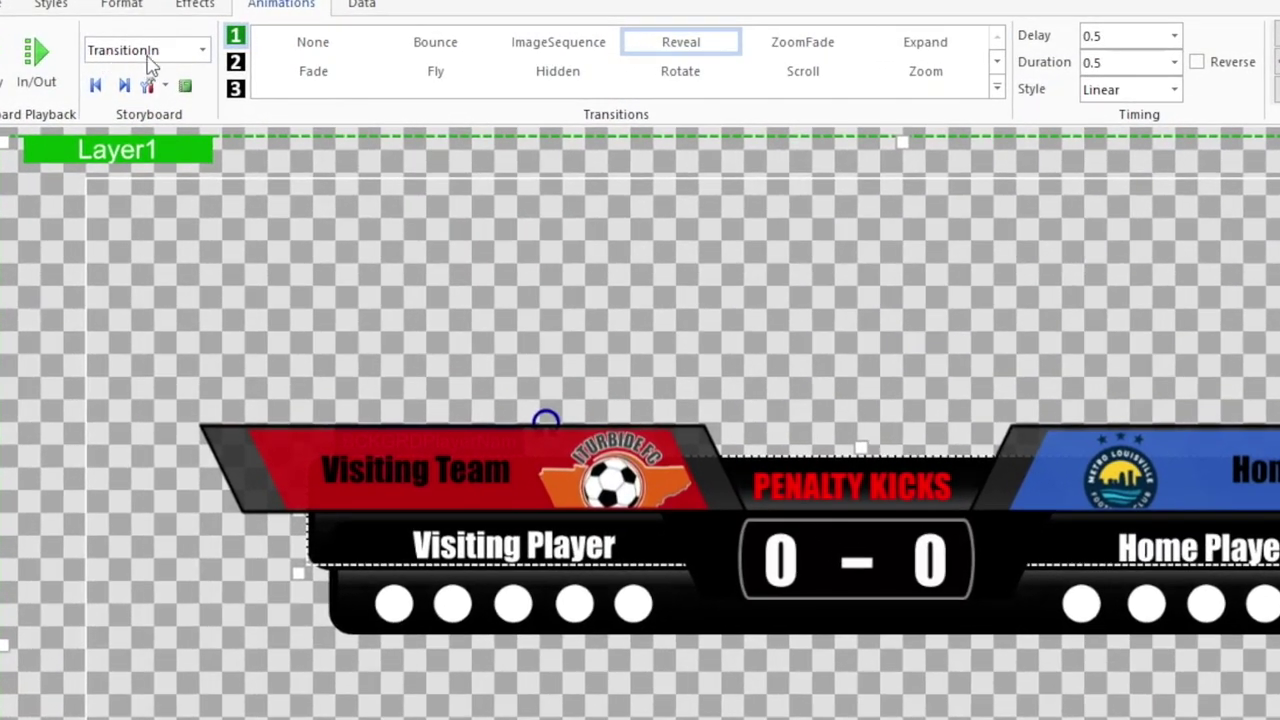
click(132, 50)
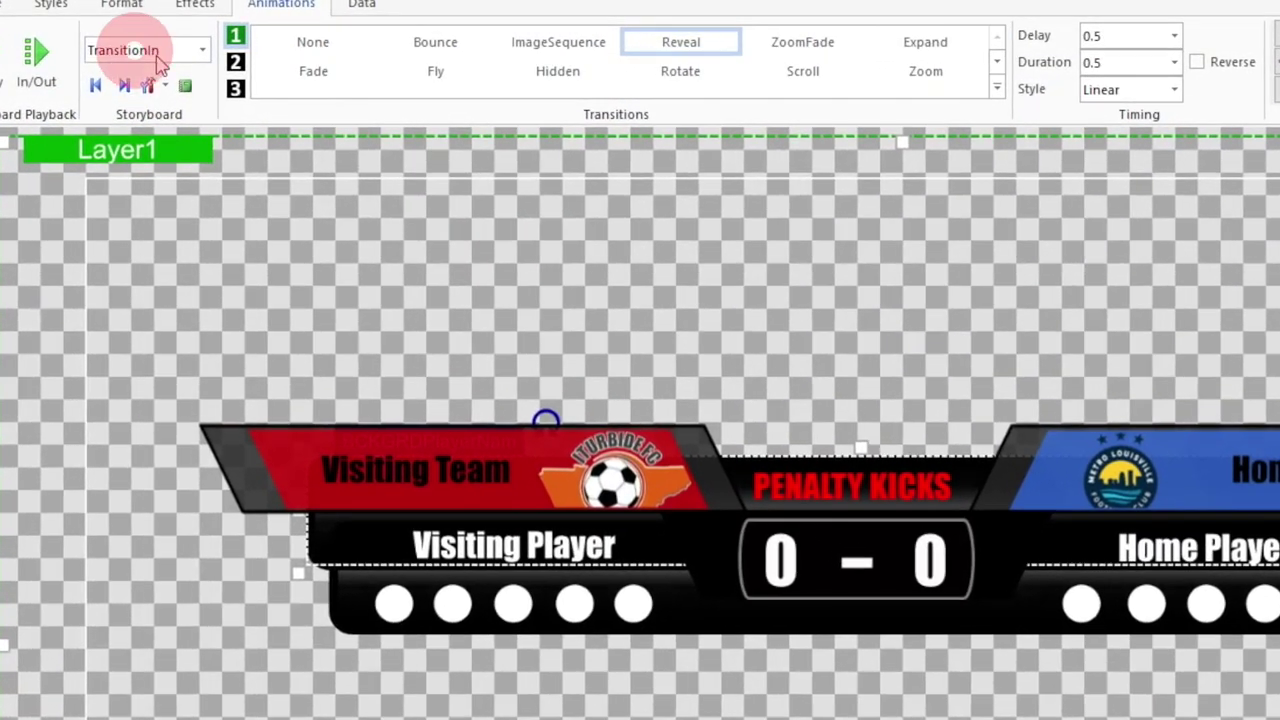
click(692, 45)
click(1113, 35)
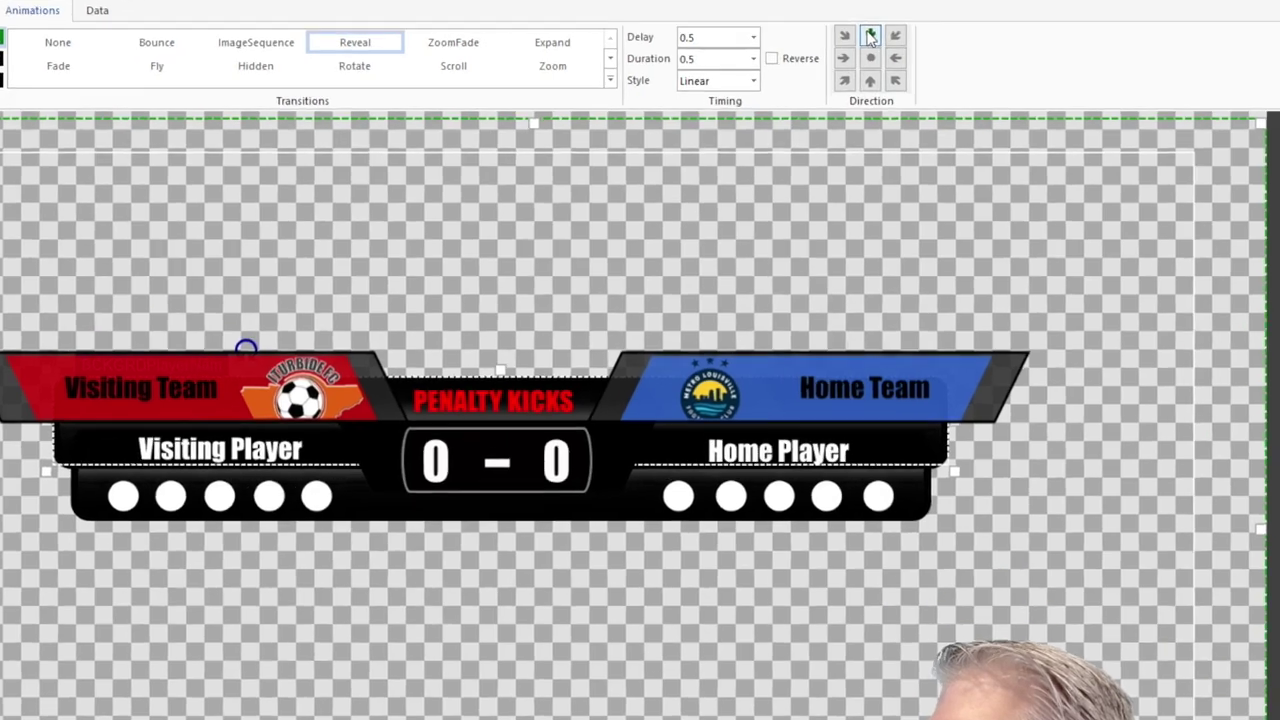
click(821, 40)
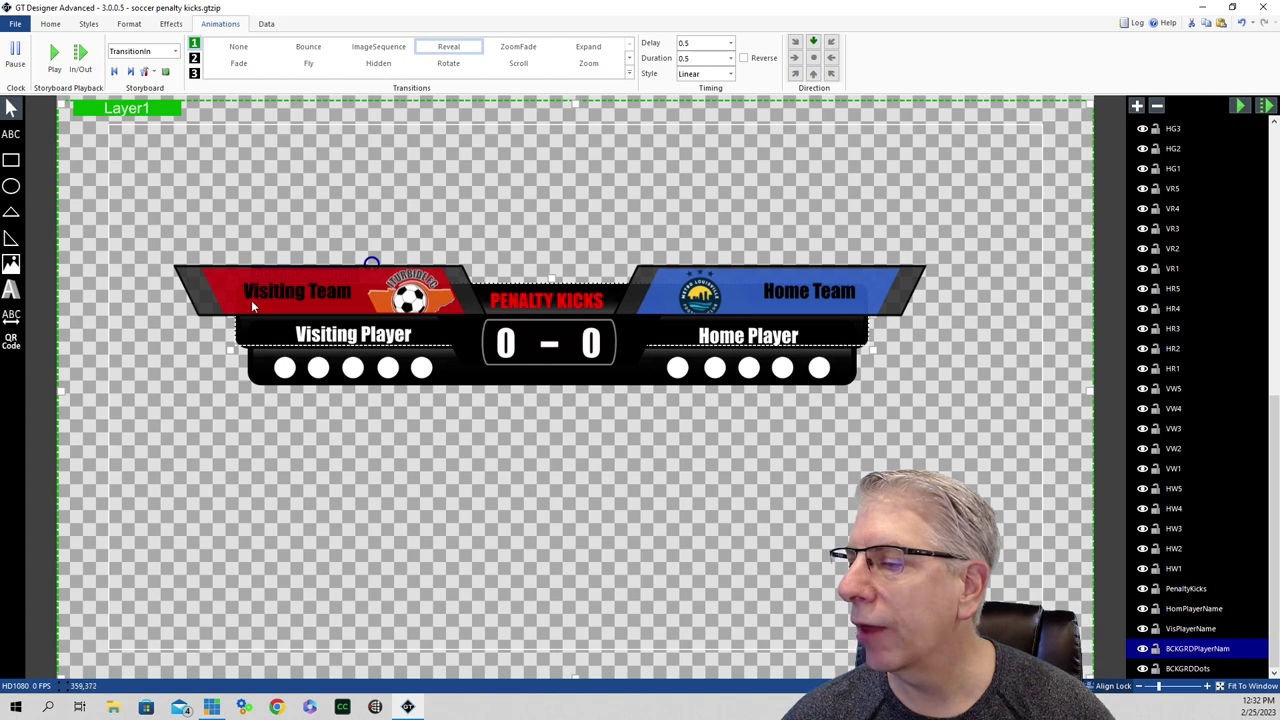
click(1240, 106)
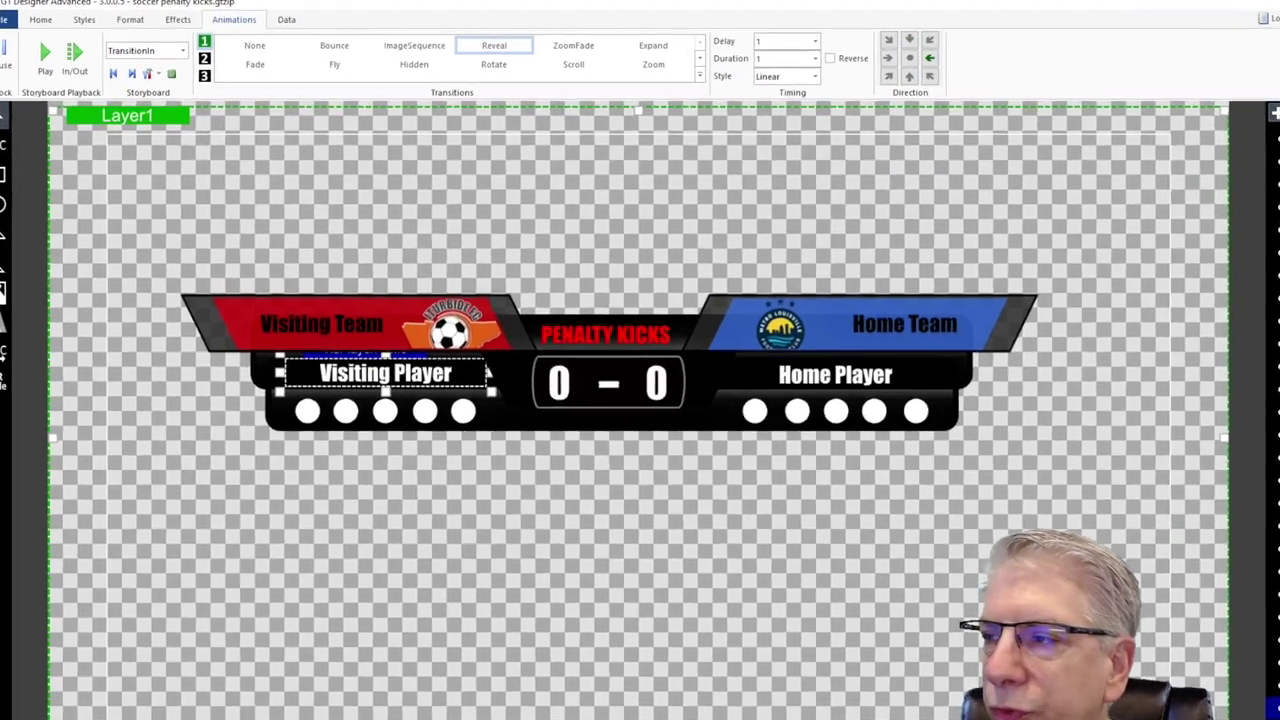
- Examine the Reveal transition, delay and direction of the VisPlayerName text in the TransitionIn storyboard
click(1190, 628)
click(135, 48)
click(694, 40)
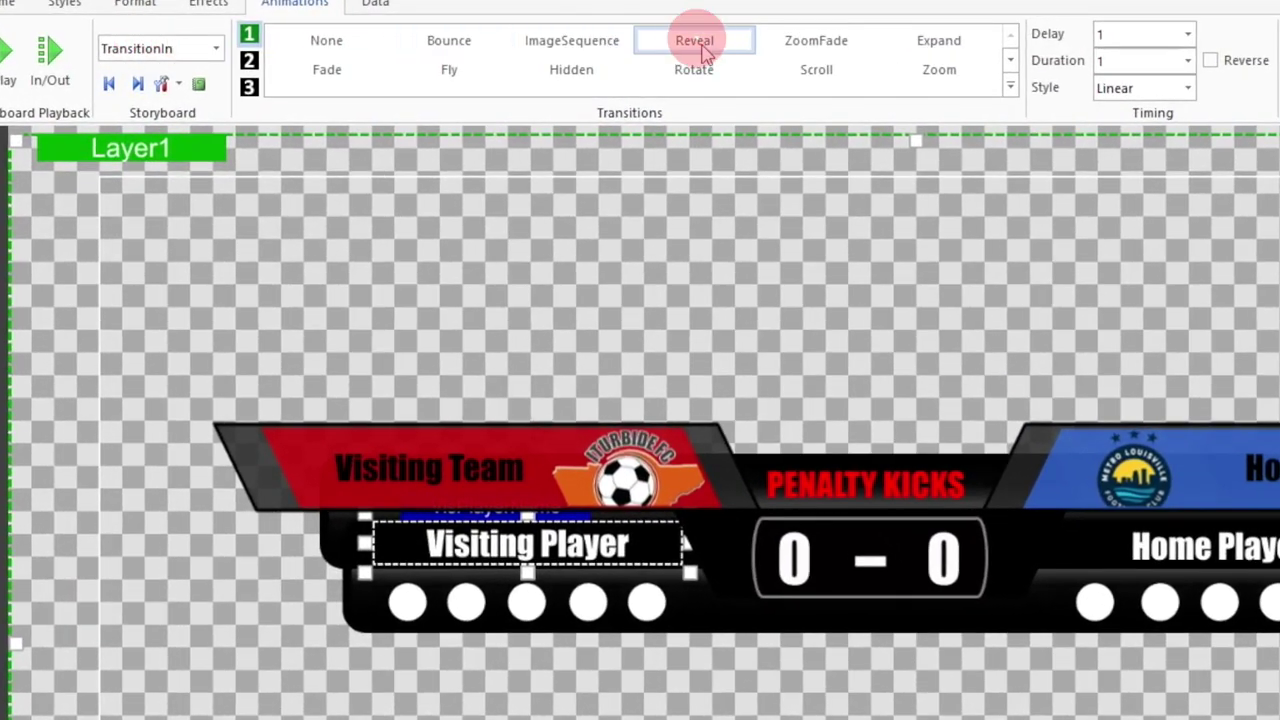
click(1128, 36)
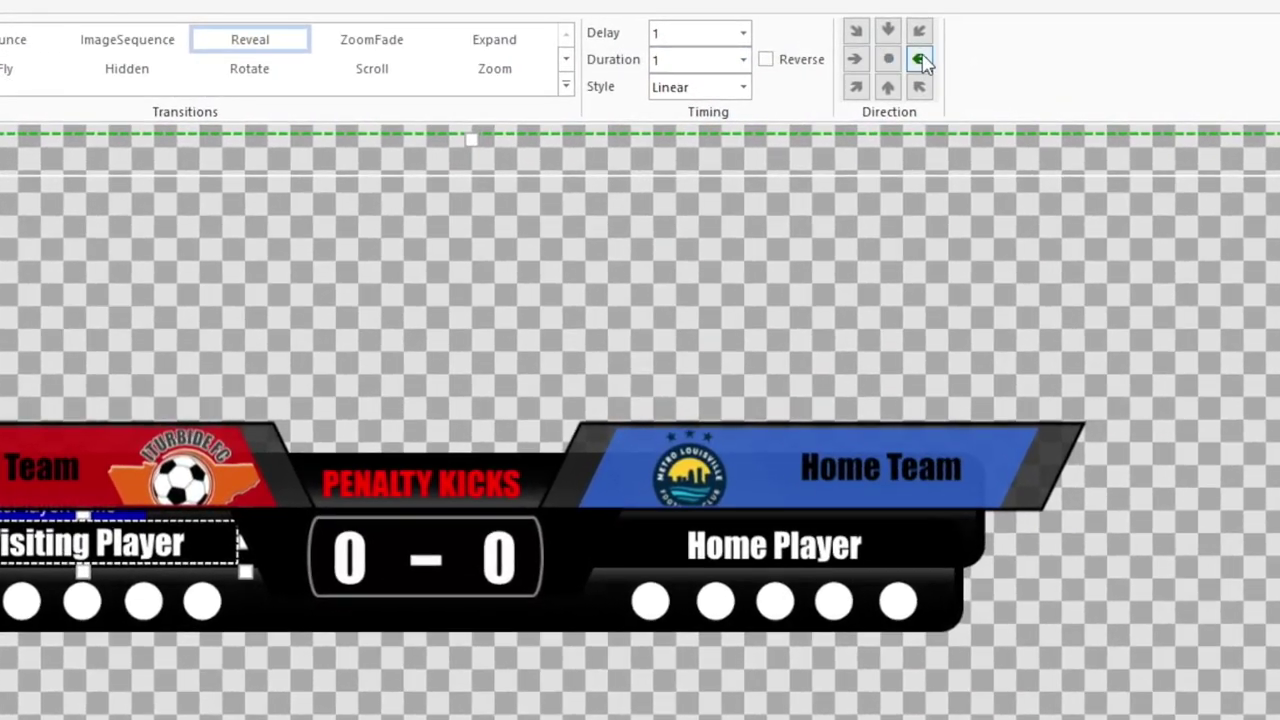
click(920, 60)
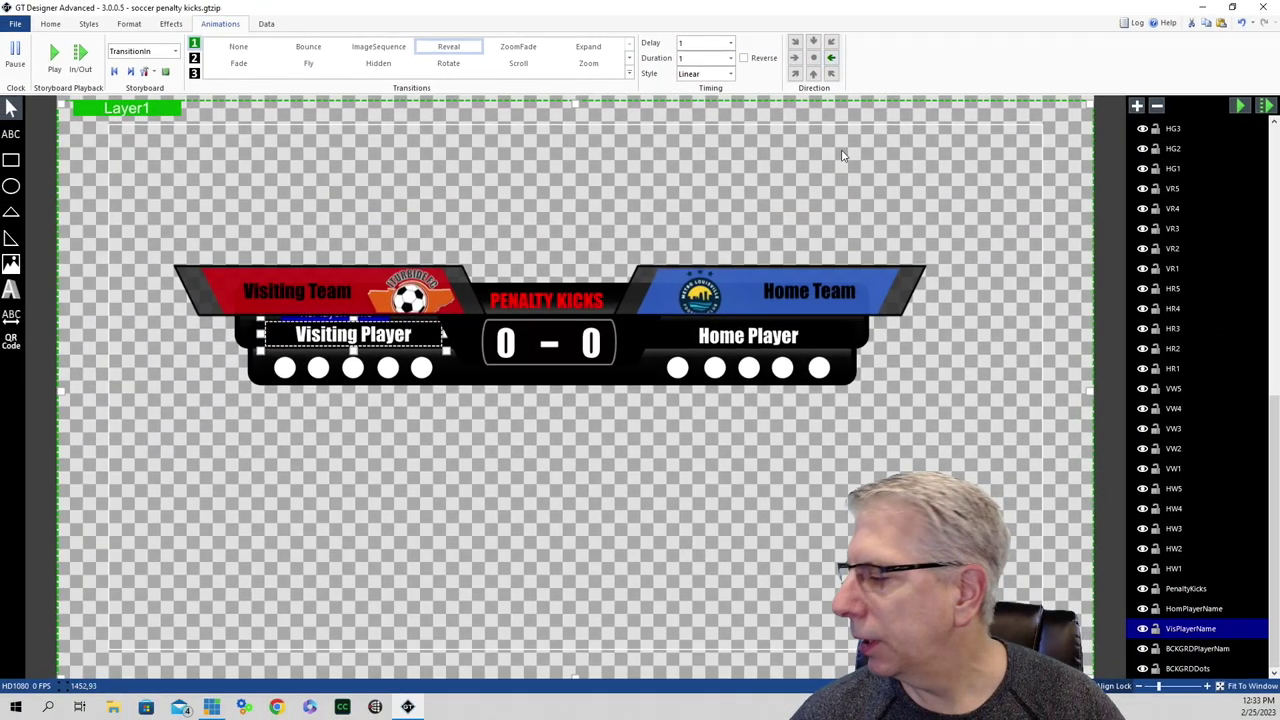
- Examine HomPlayerName's TransitionIn Reveal transition, delay and direction, and play the storyboard as a preview
click(1193, 608)
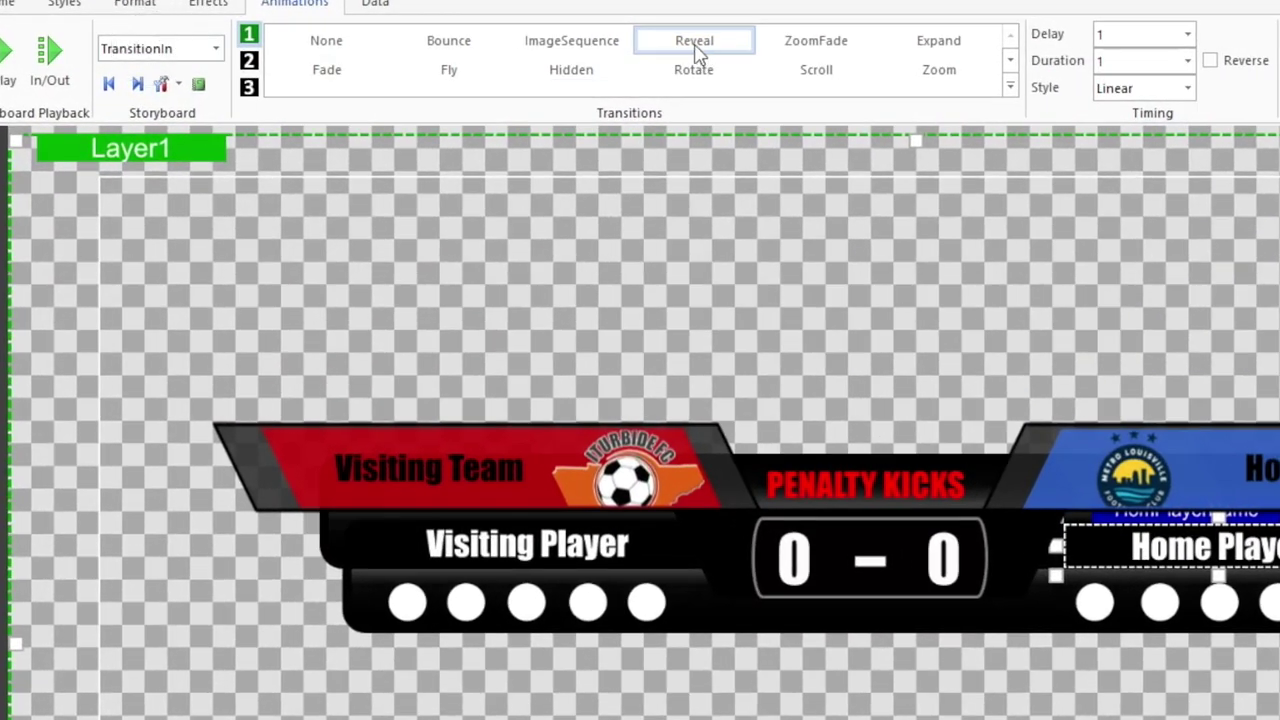
click(696, 45)
click(1117, 34)
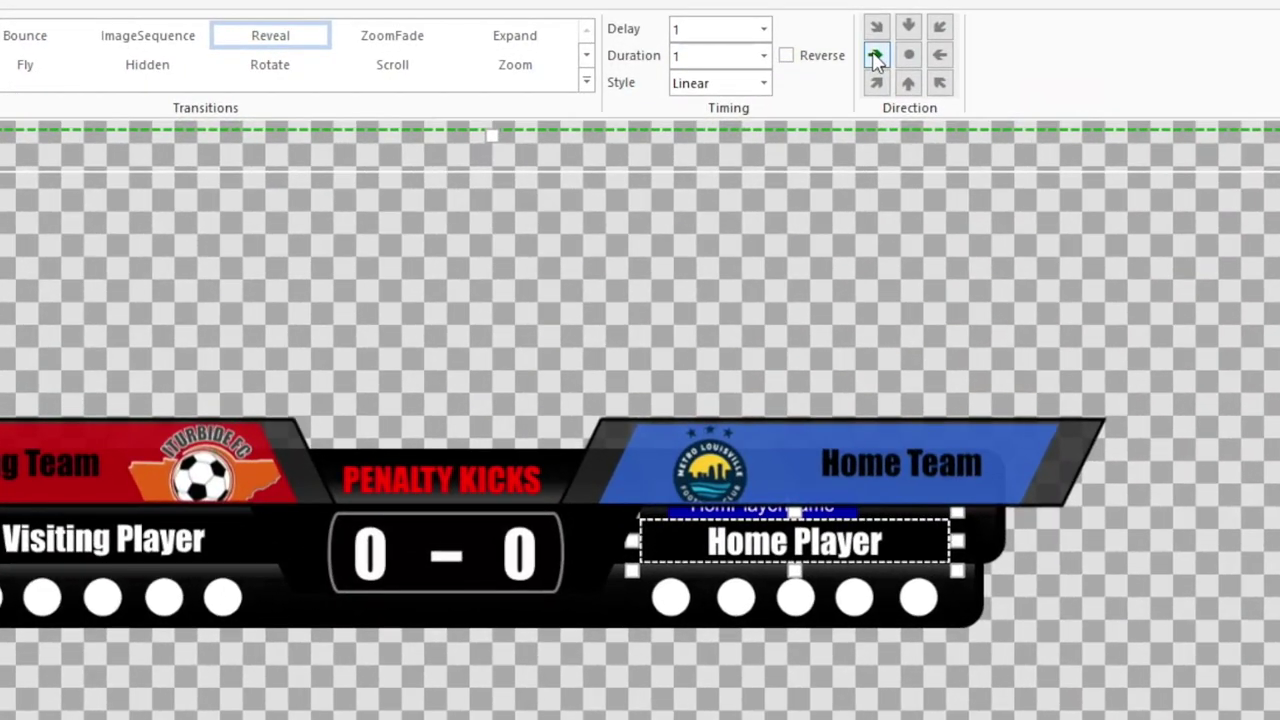
click(875, 56)
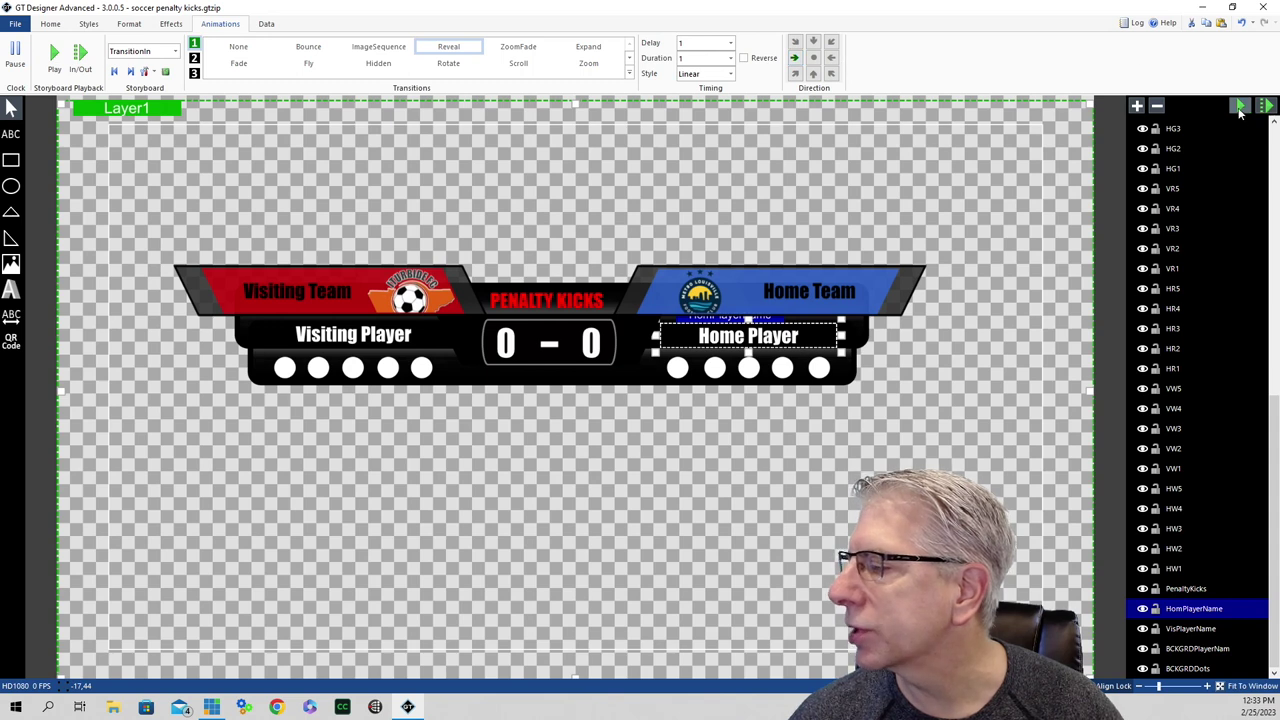
click(1239, 109)
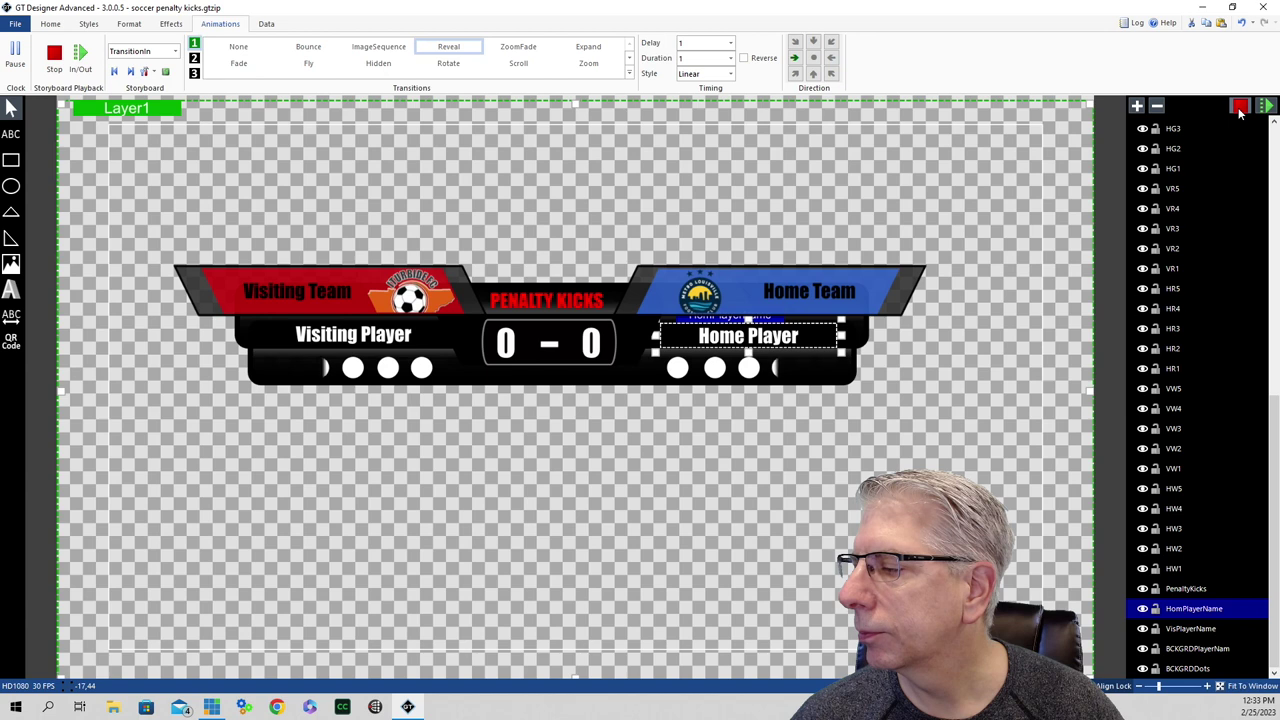
click(1239, 109)
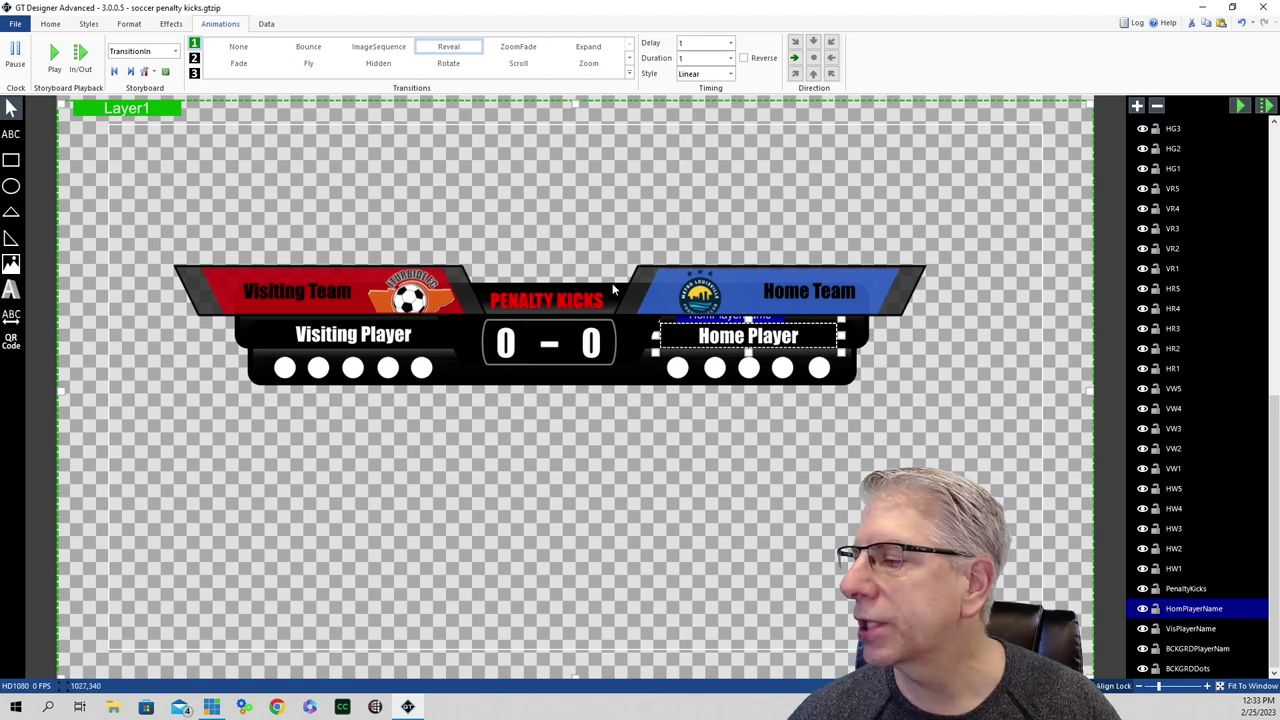
- Examine the Zoom transition and delay of the PenaltyKicks title, and preview the TransitionIn storyboard
click(1186, 588)
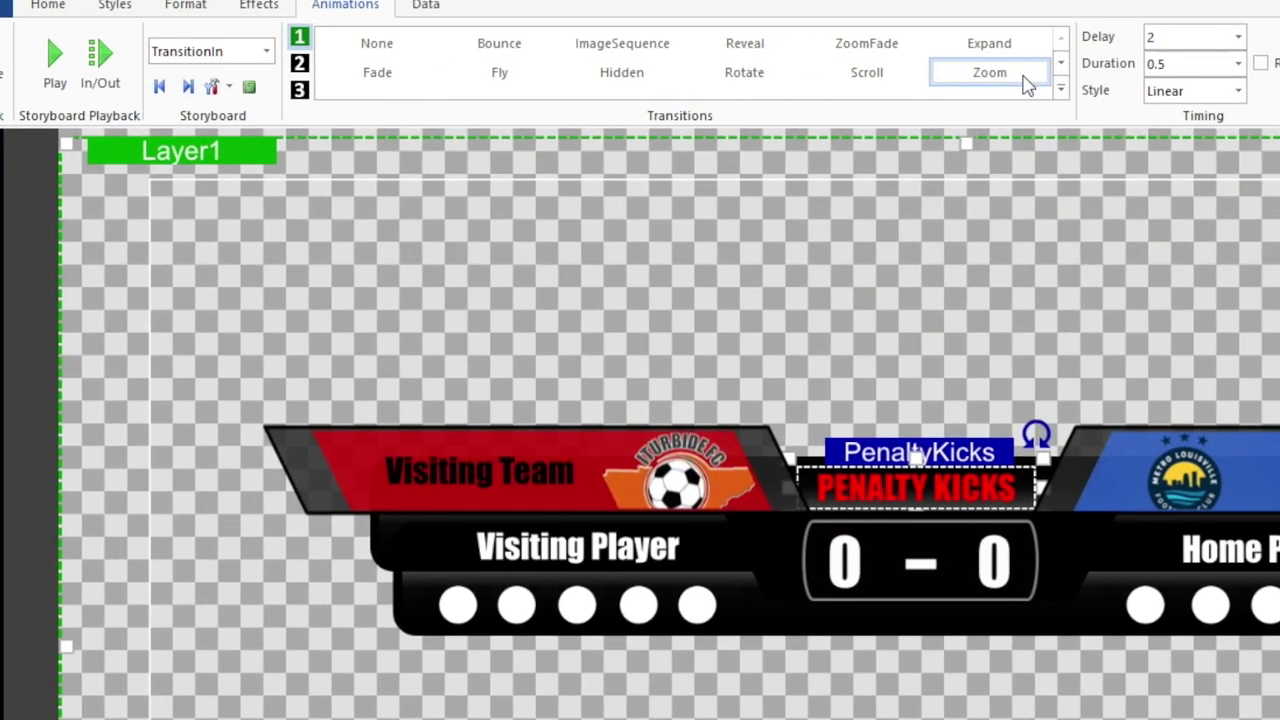
click(990, 72)
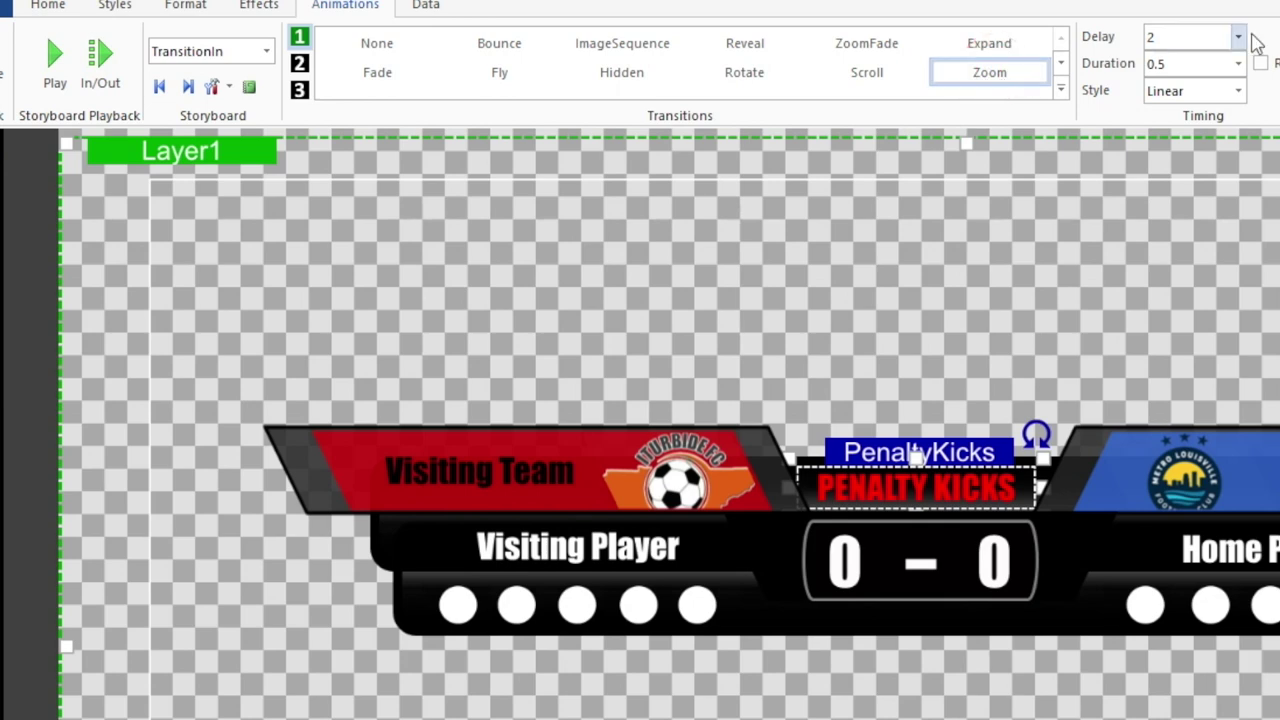
click(1155, 35)
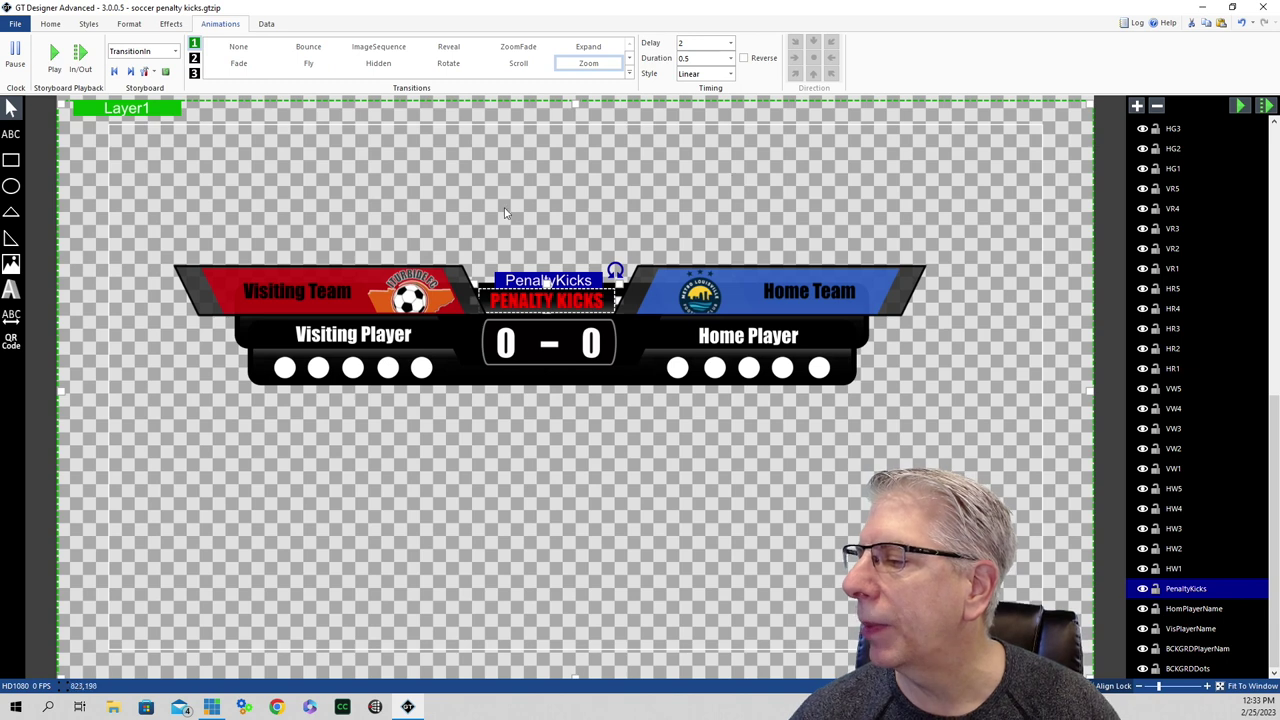
click(1240, 108)
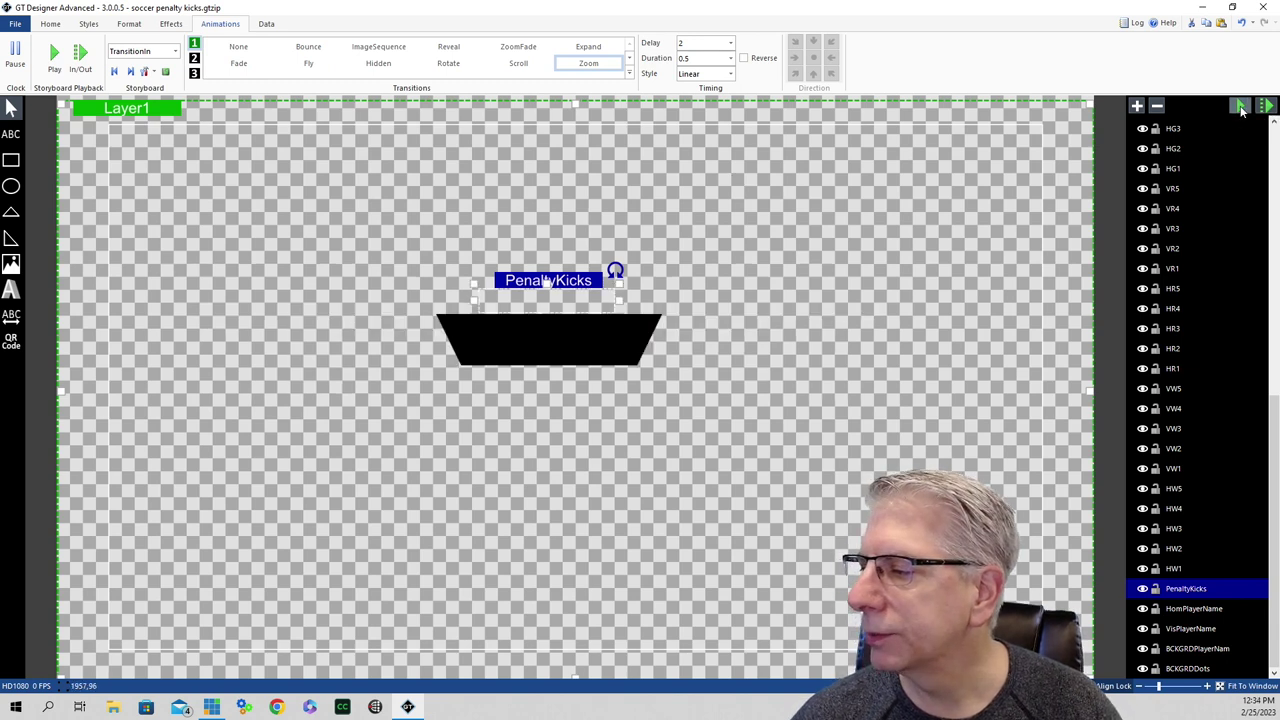
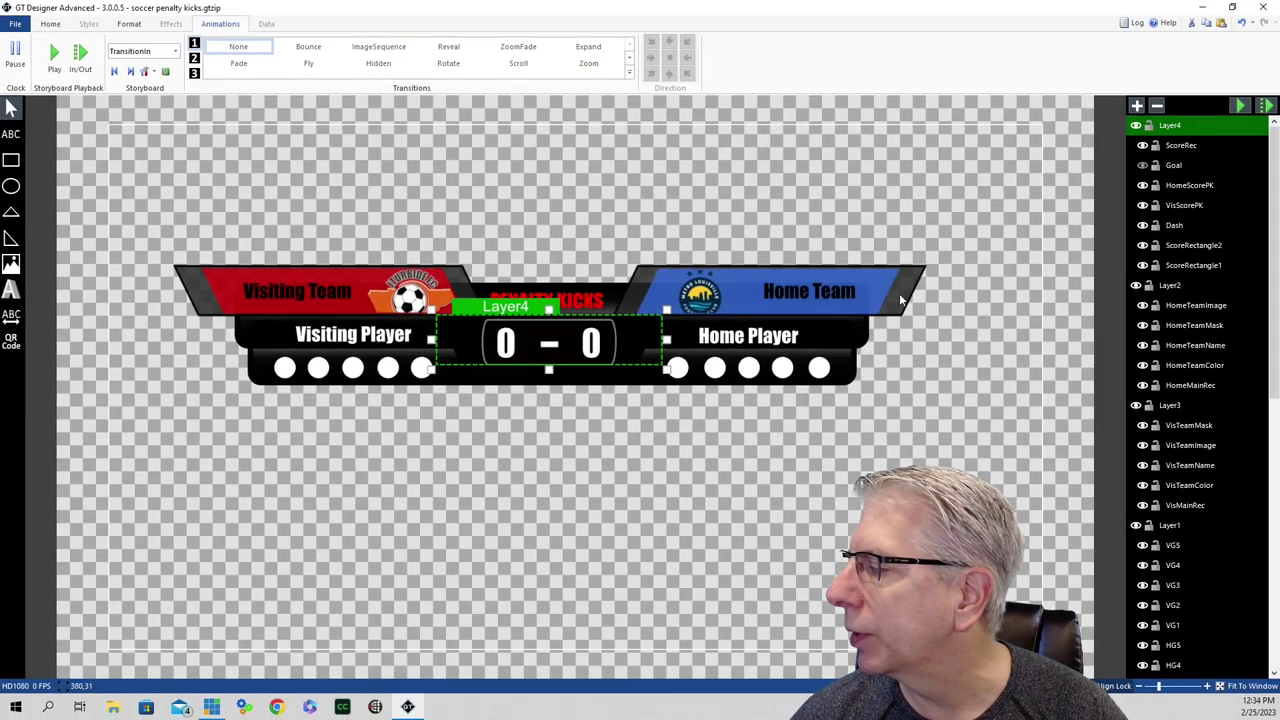
click(1240, 106)
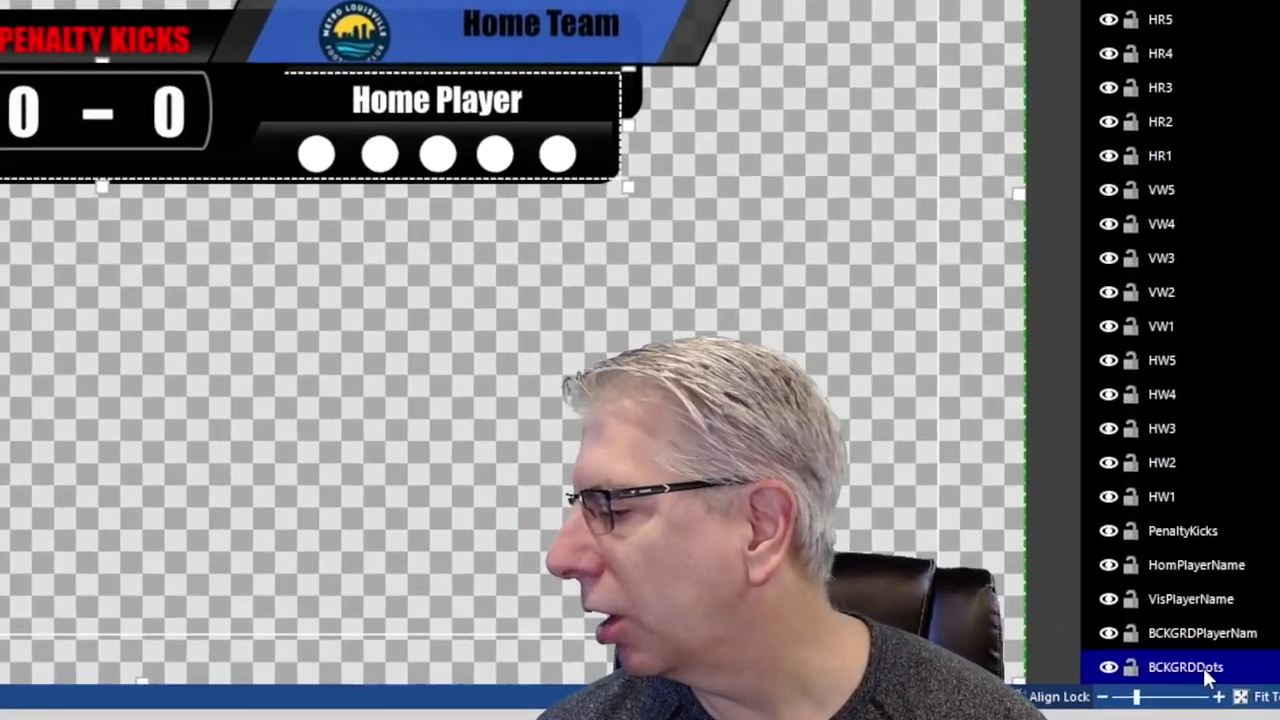
- Examine BCKGRDDots' Reveal transition, delay and direction in the TransitionIn storyboard
click(1200, 674)
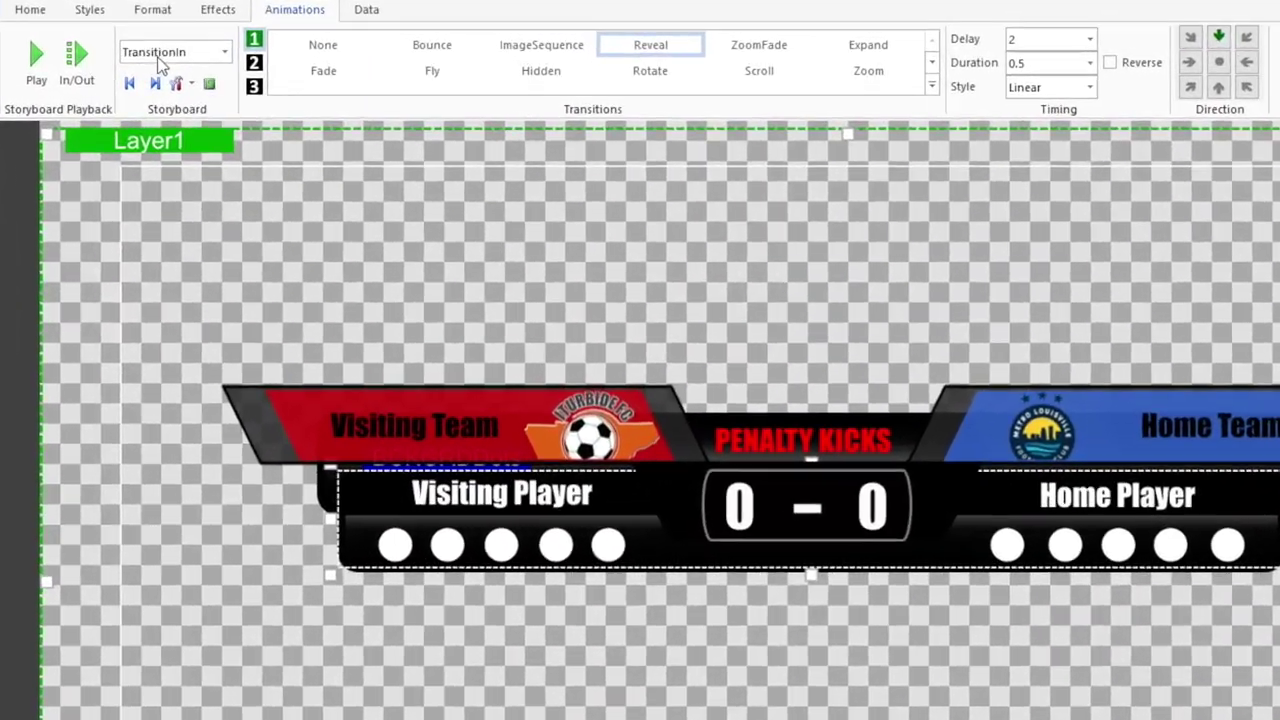
click(134, 51)
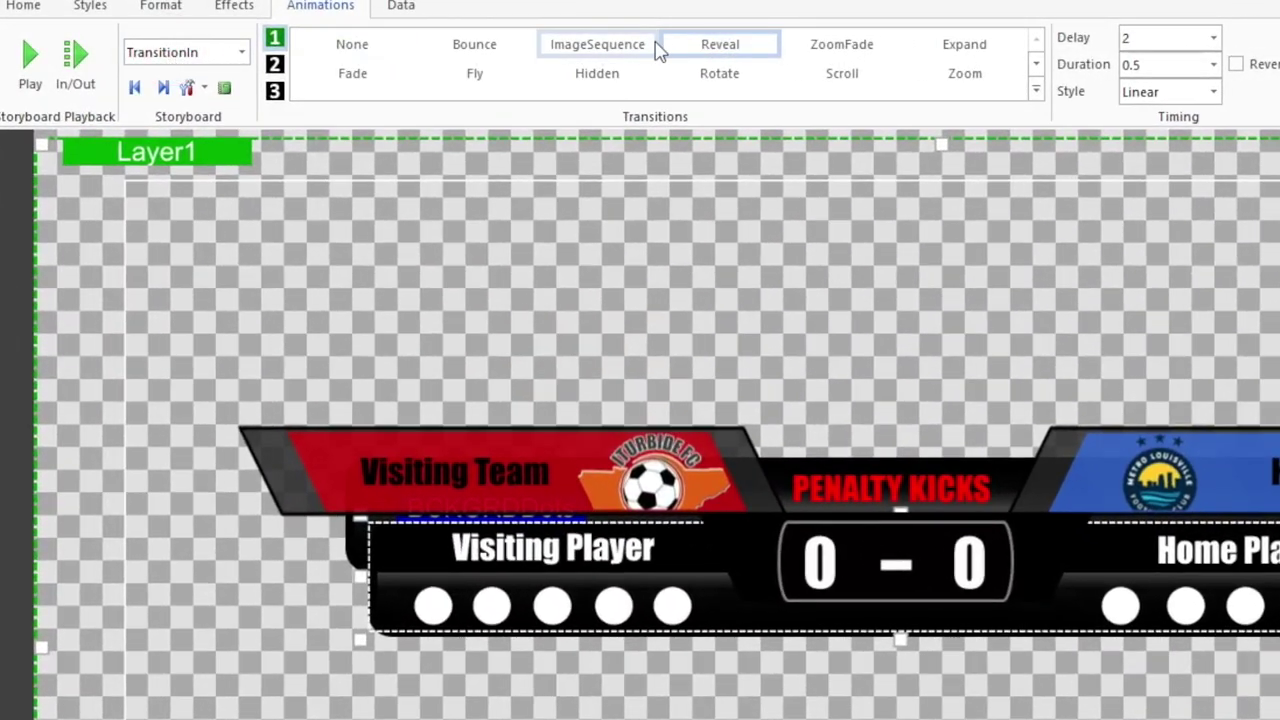
click(720, 46)
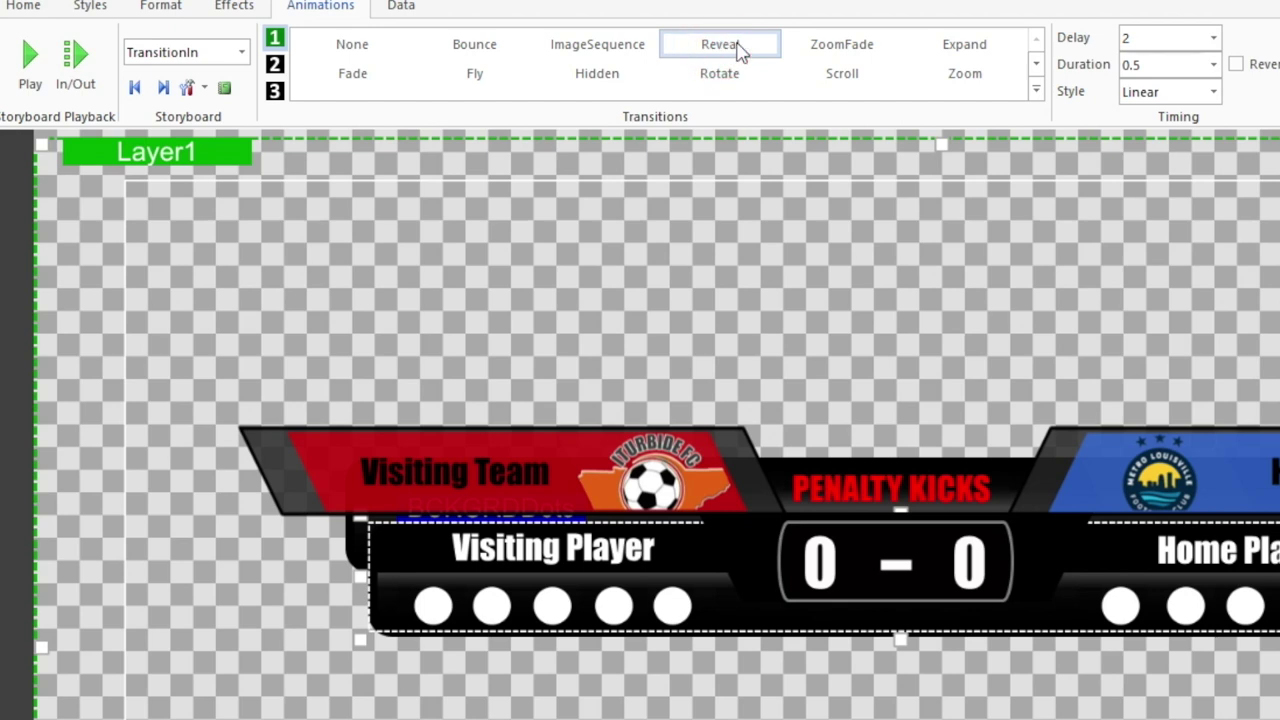
click(1154, 39)
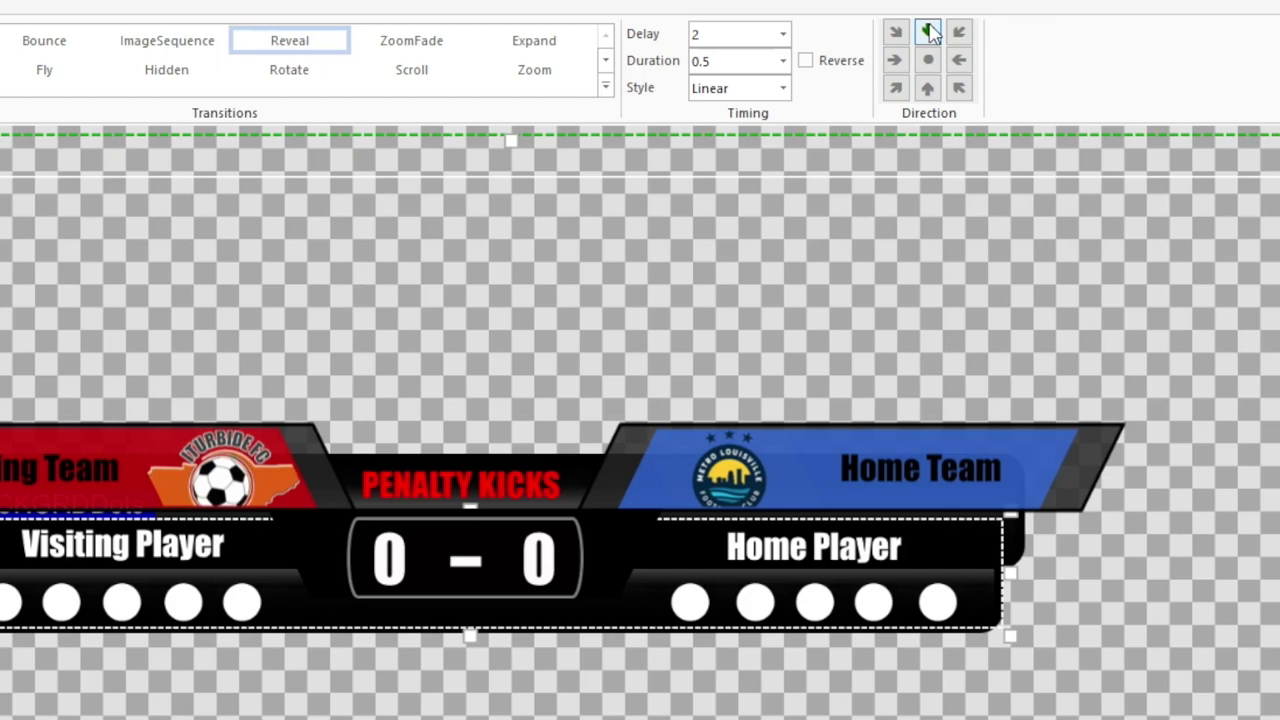
click(929, 32)
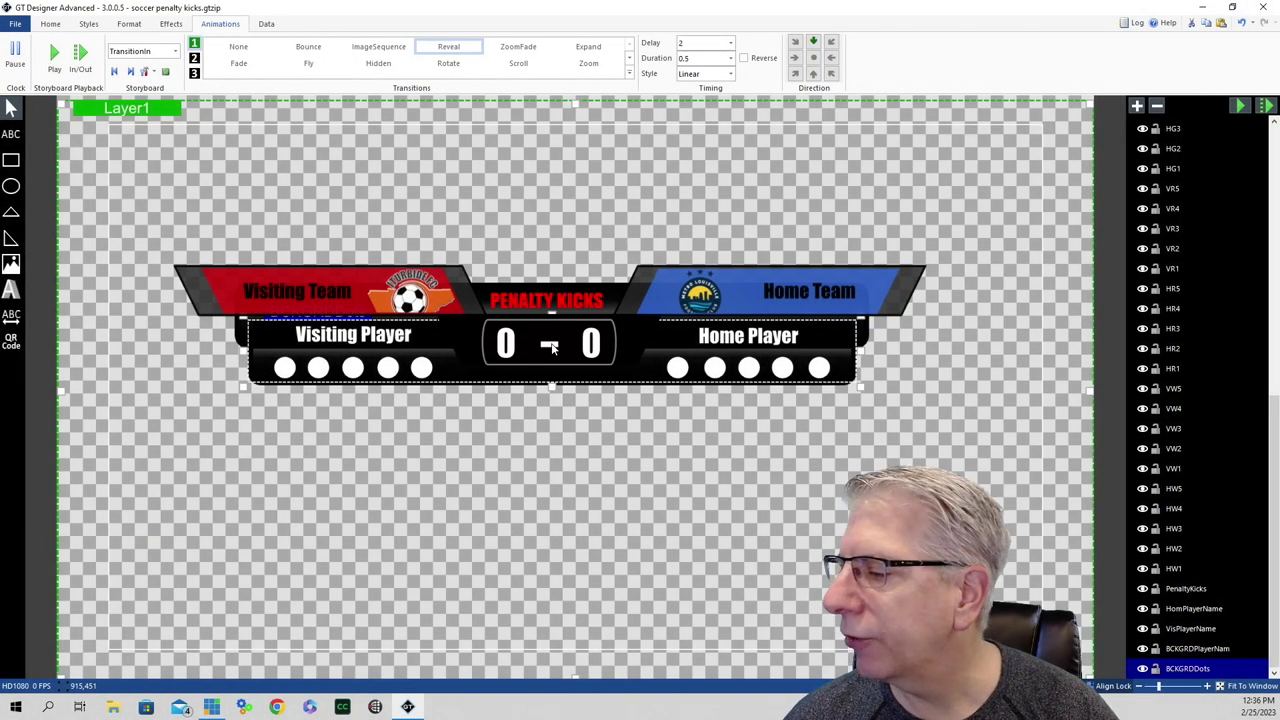
- Examine the Zoom transition, delay and duration of the VisScorePK score in the TransitionIn storyboard
scroll(1276, 428, up, 10)
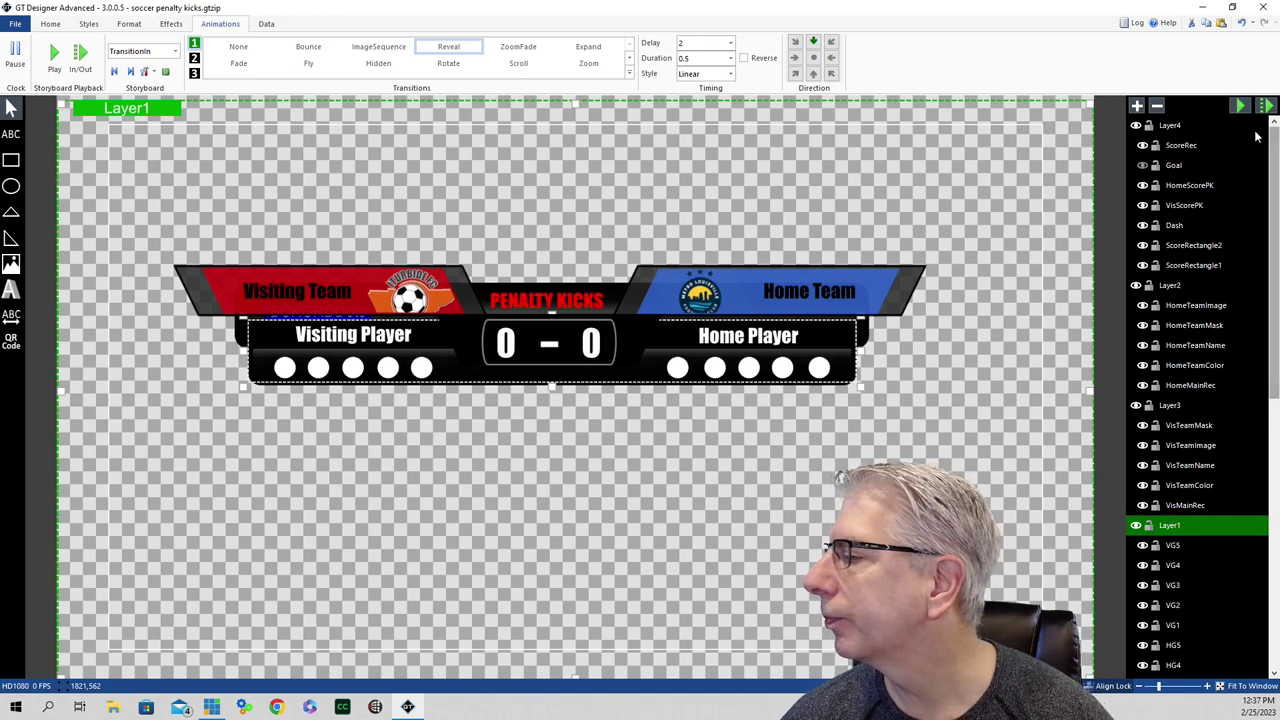
click(1184, 206)
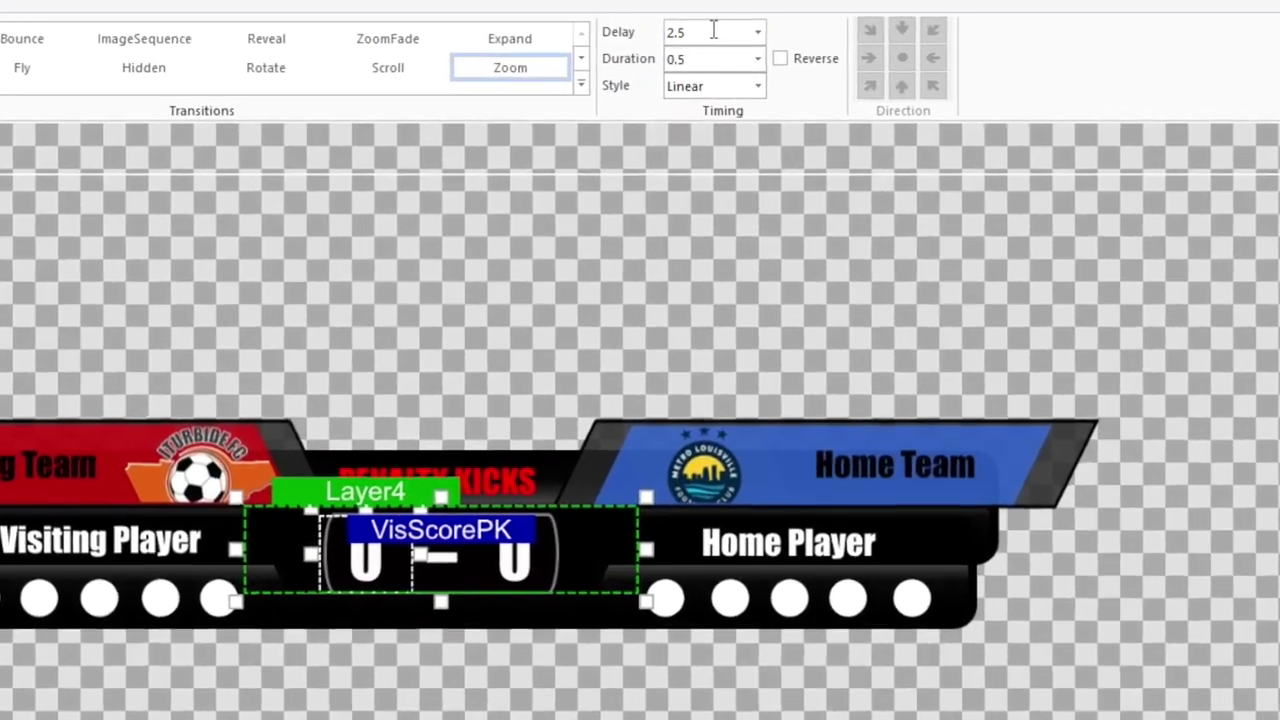
click(706, 56)
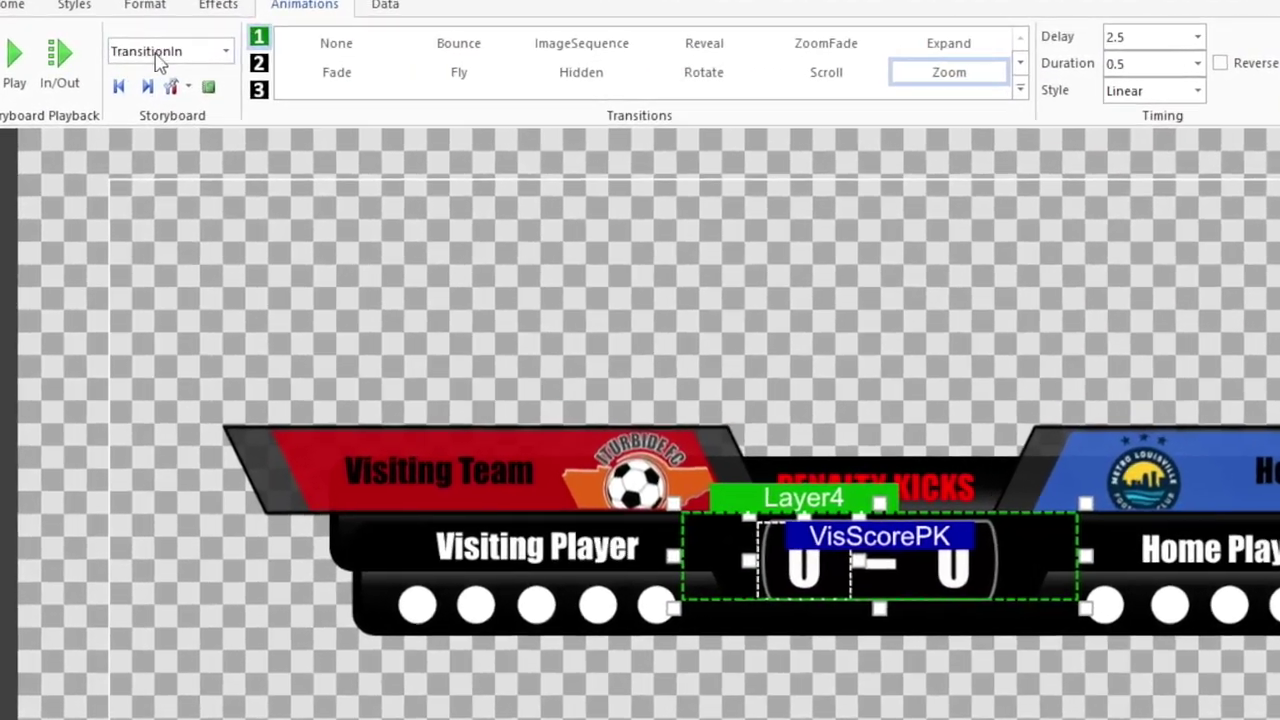
click(145, 51)
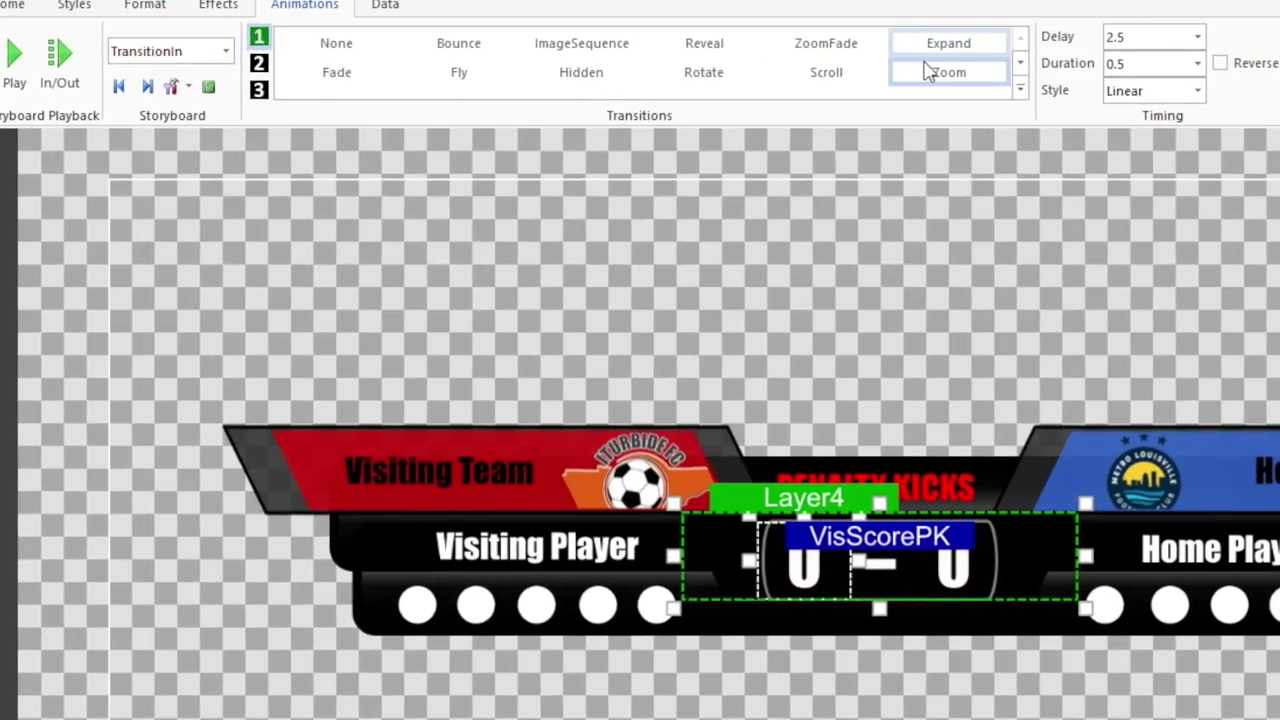
click(968, 80)
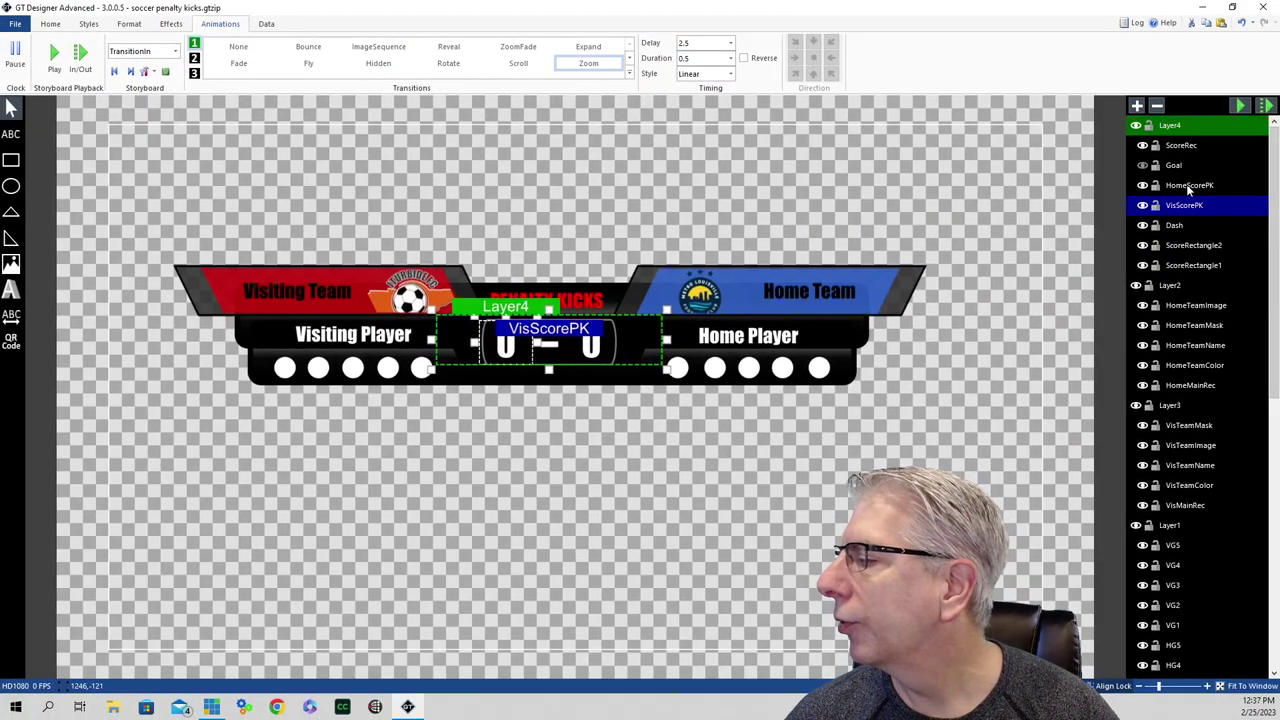
- Examine the Zoom transition and timing of the HomeScorePK score in the TransitionIn storyboard
click(1189, 186)
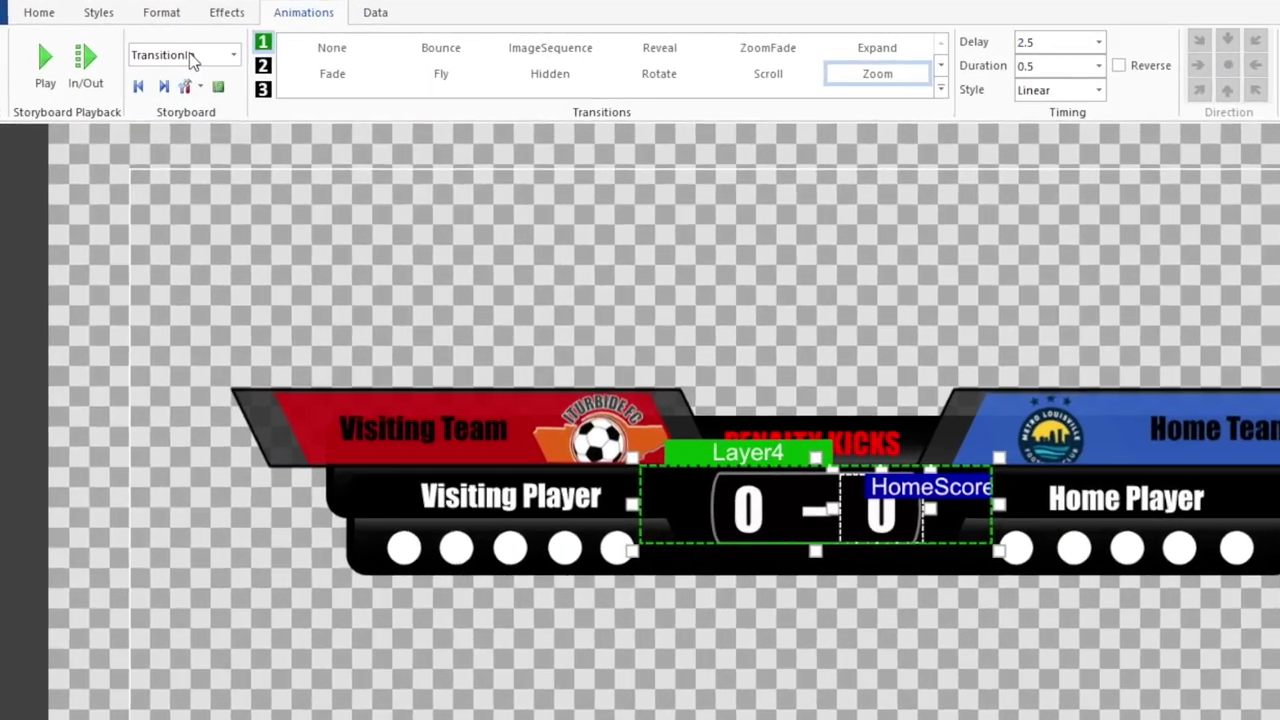
click(130, 72)
click(977, 80)
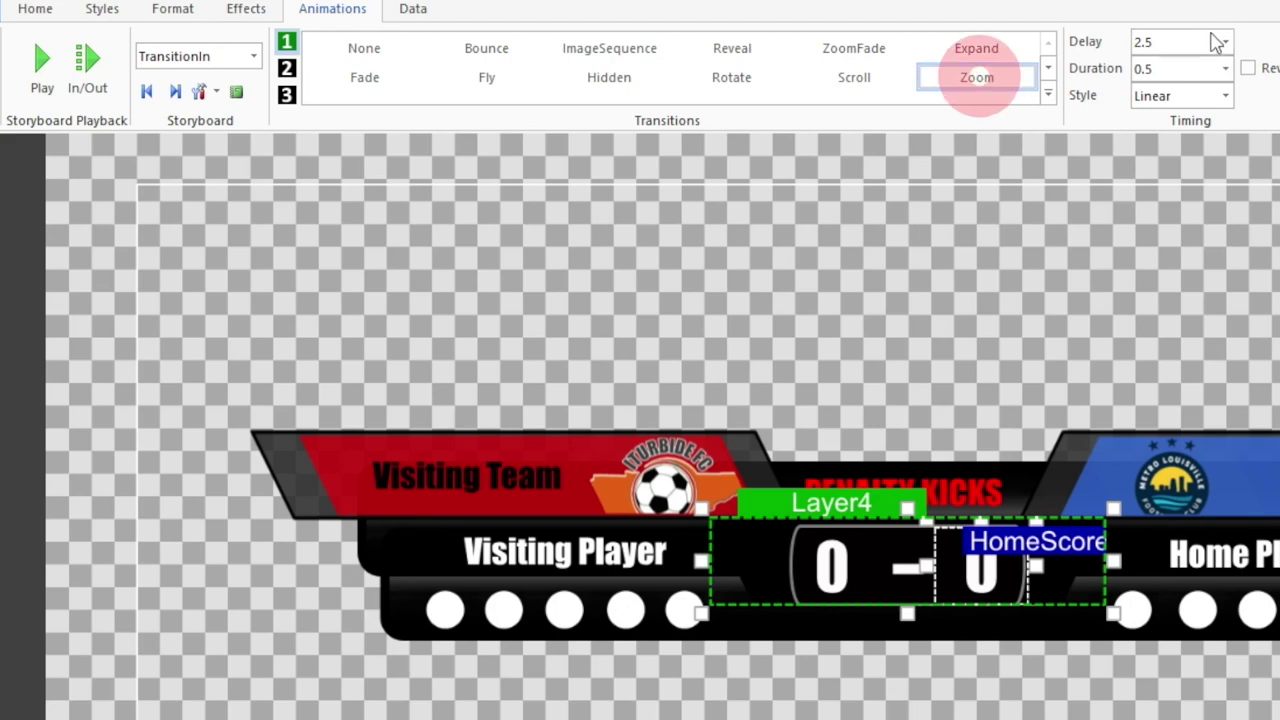
click(1155, 62)
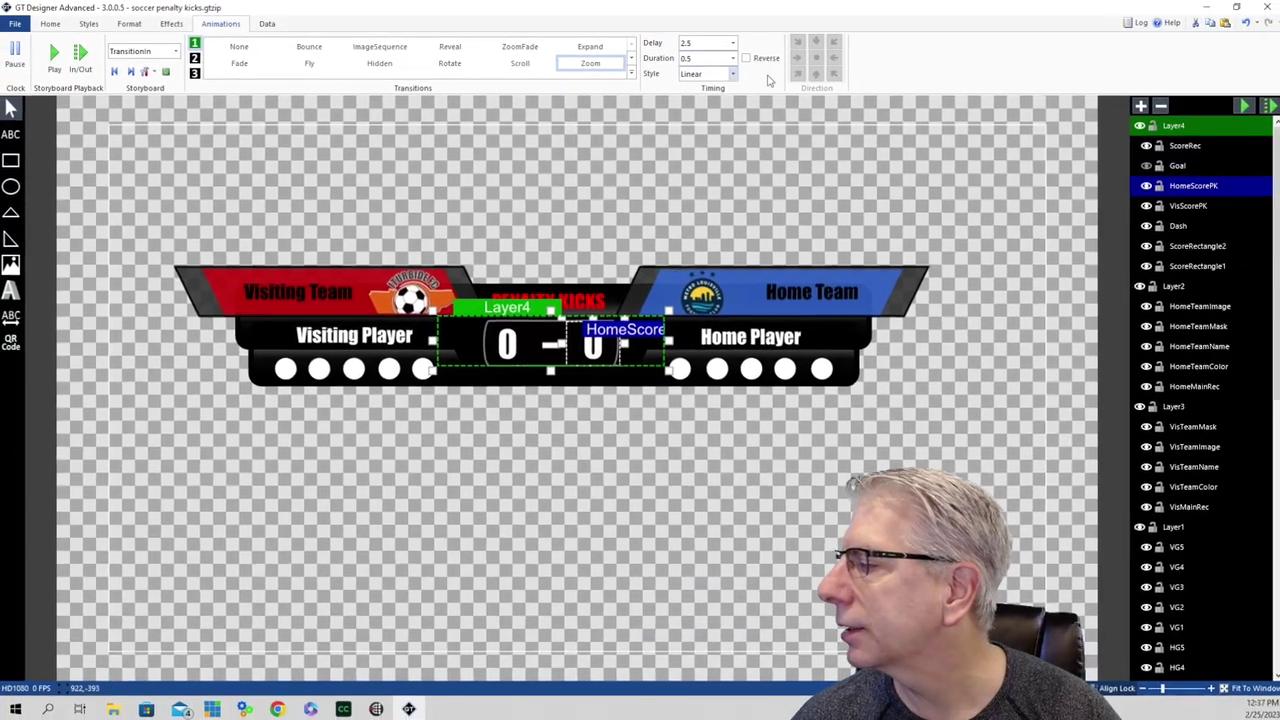
- Examine the Dash element's TransitionIn Zoom transition and delay, and play the storyboard as a preview
click(1173, 224)
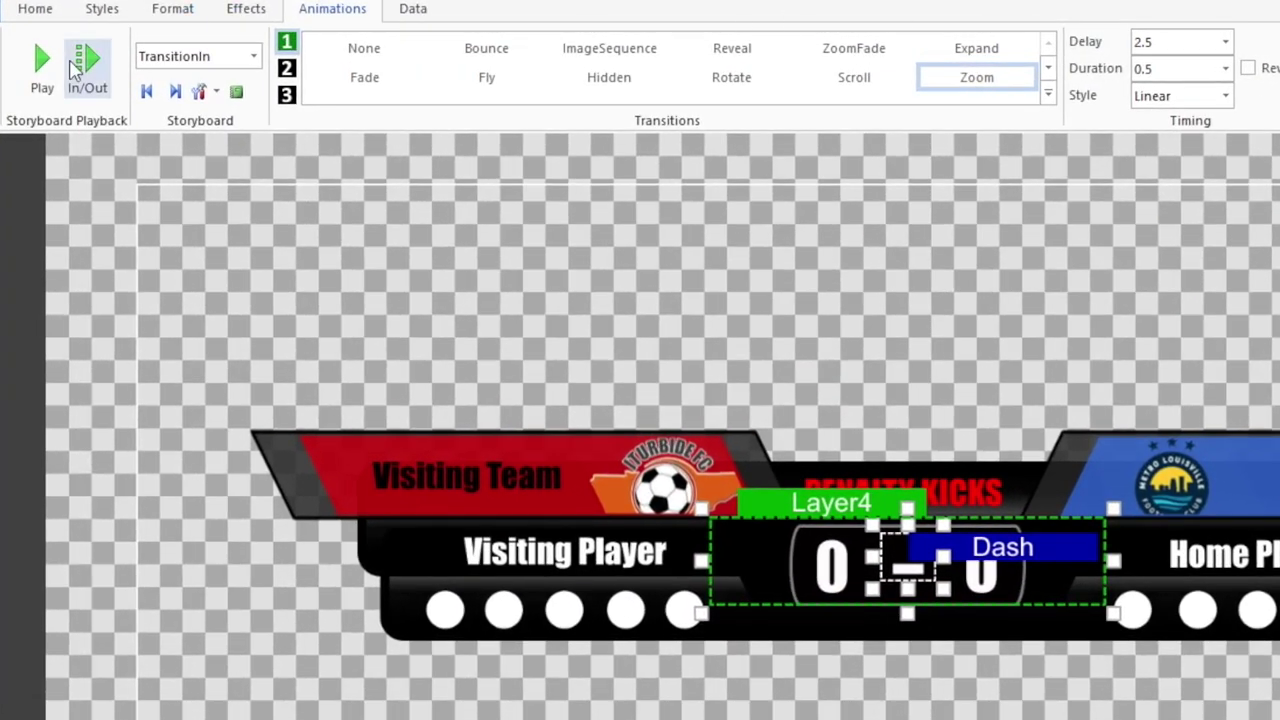
click(182, 57)
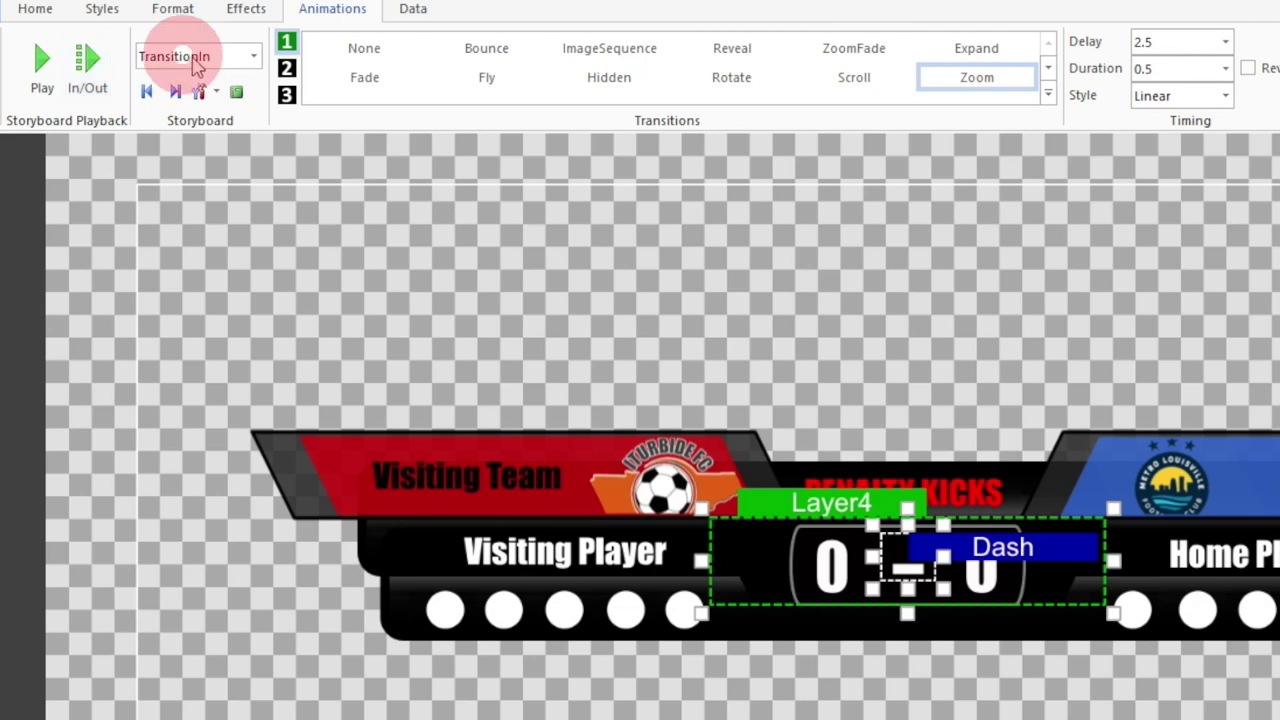
click(985, 78)
click(1180, 38)
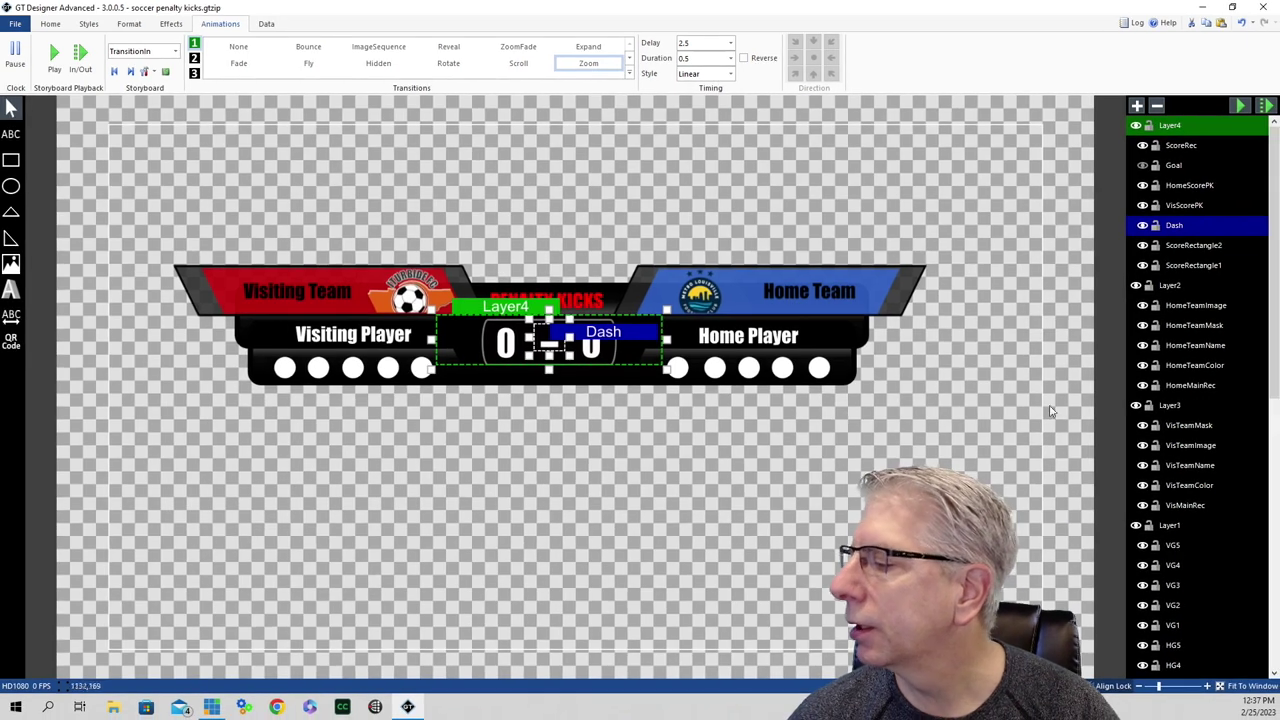
click(1240, 106)
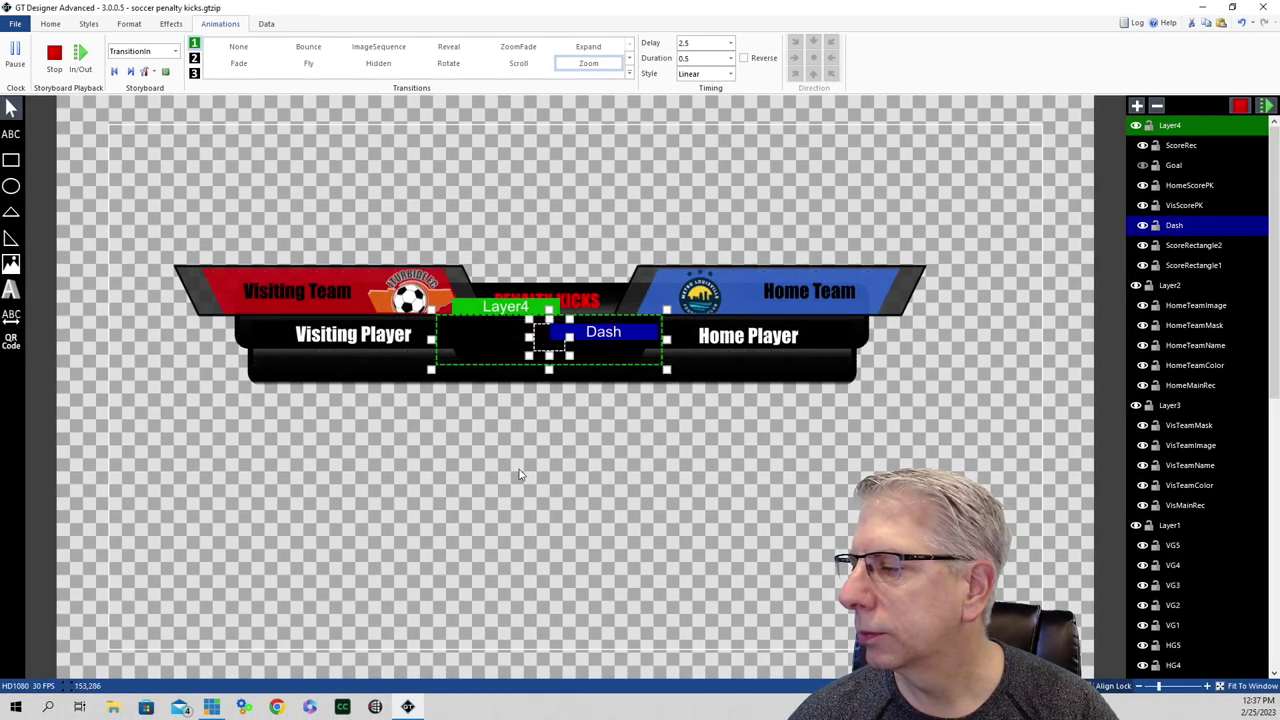
click(736, 390)
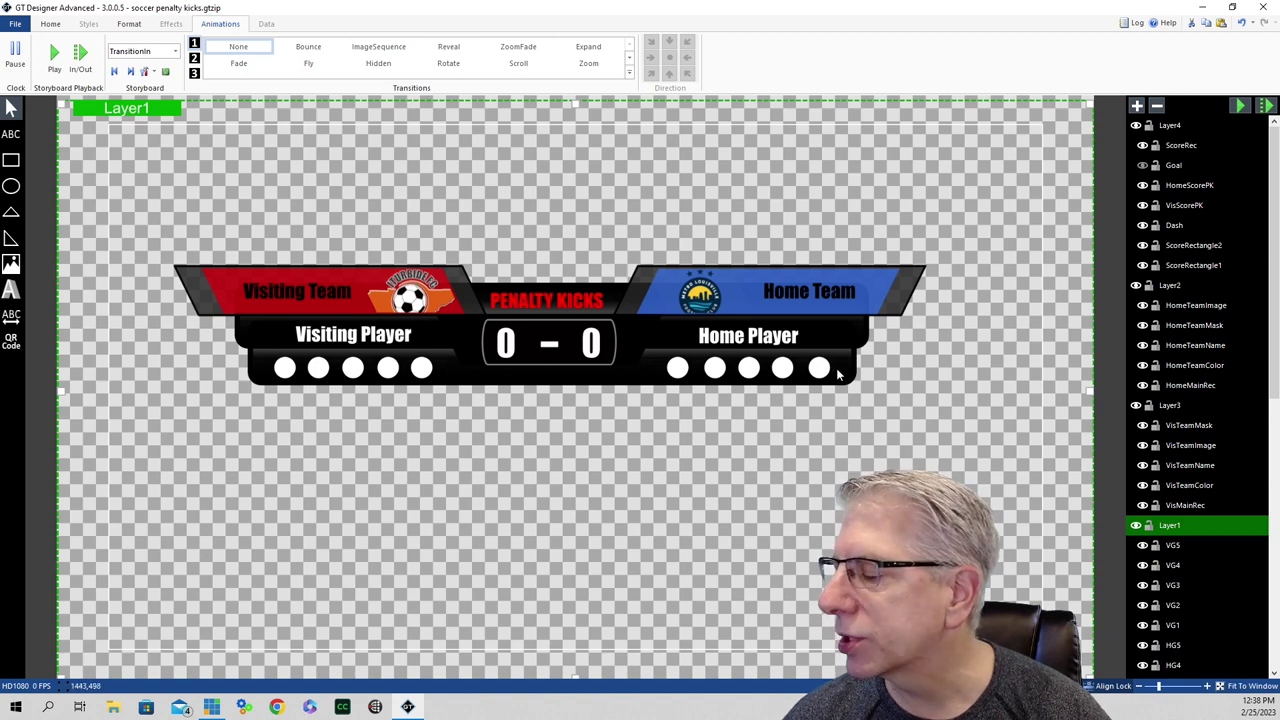
- Examine the Reveal transition, delay and direction of the first home dot, HW1, in the TransitionIn storyboard
drag(1275, 300, 1276, 562)
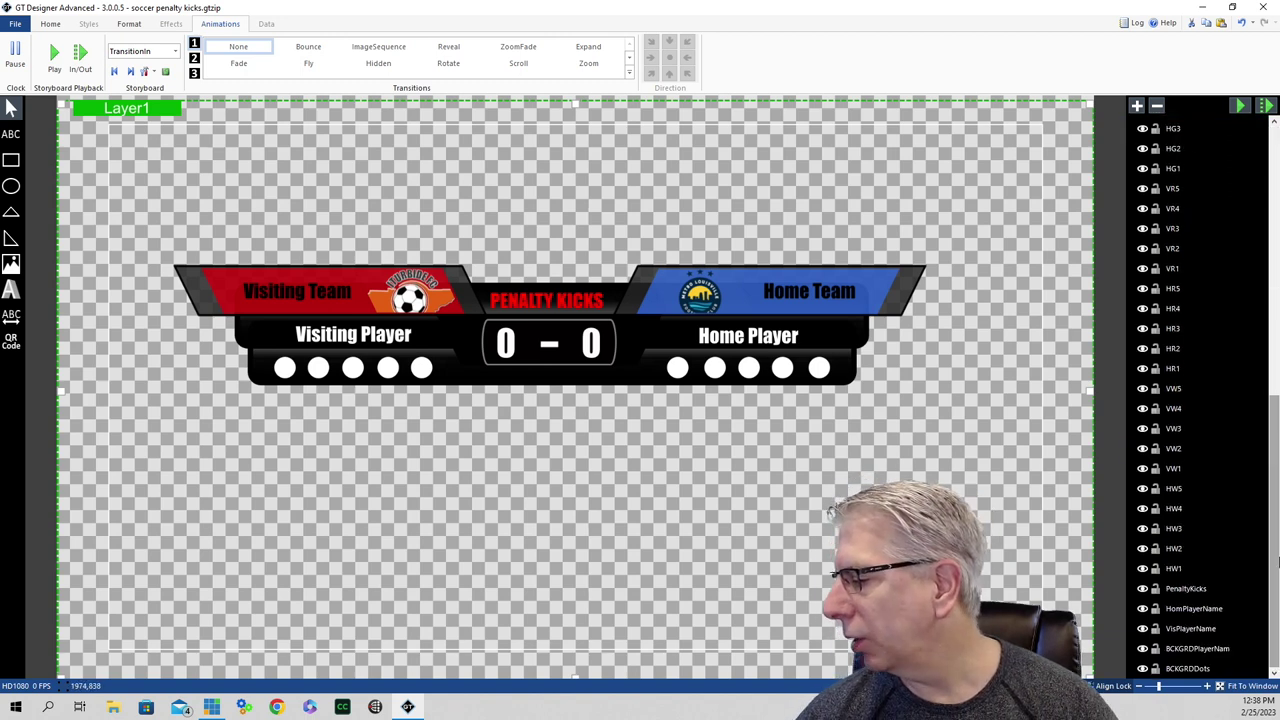
click(1172, 568)
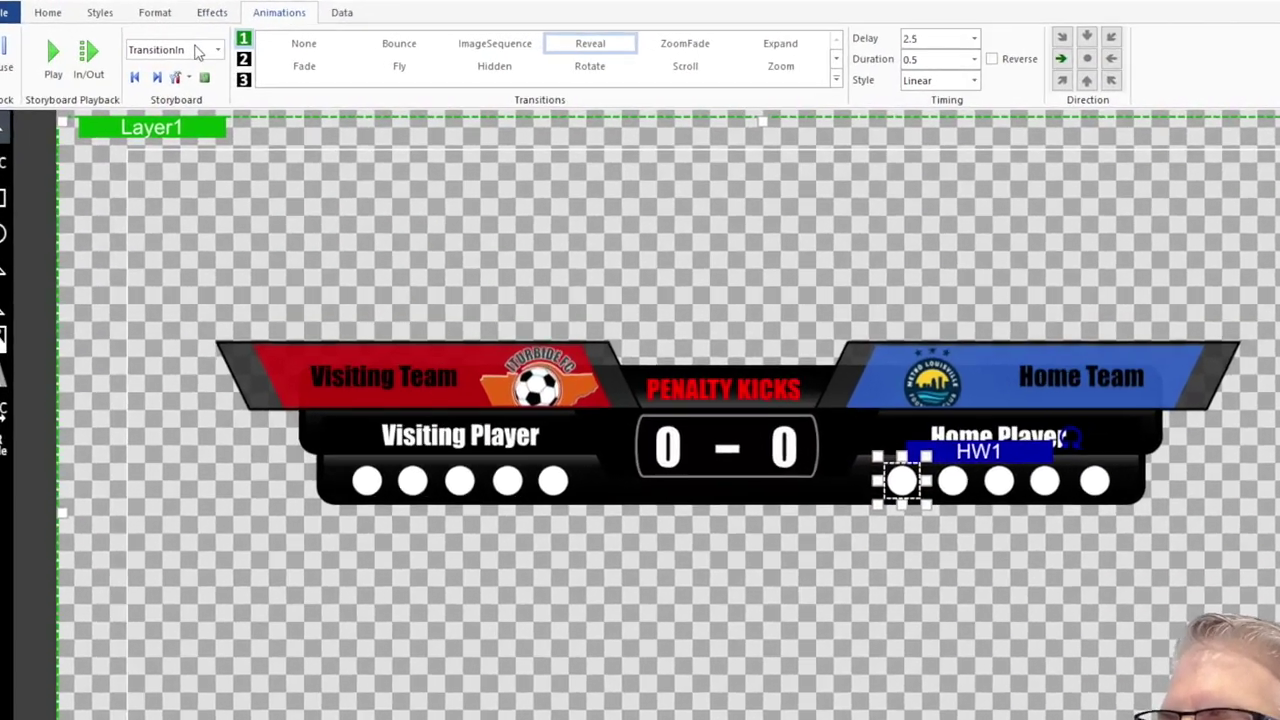
click(197, 52)
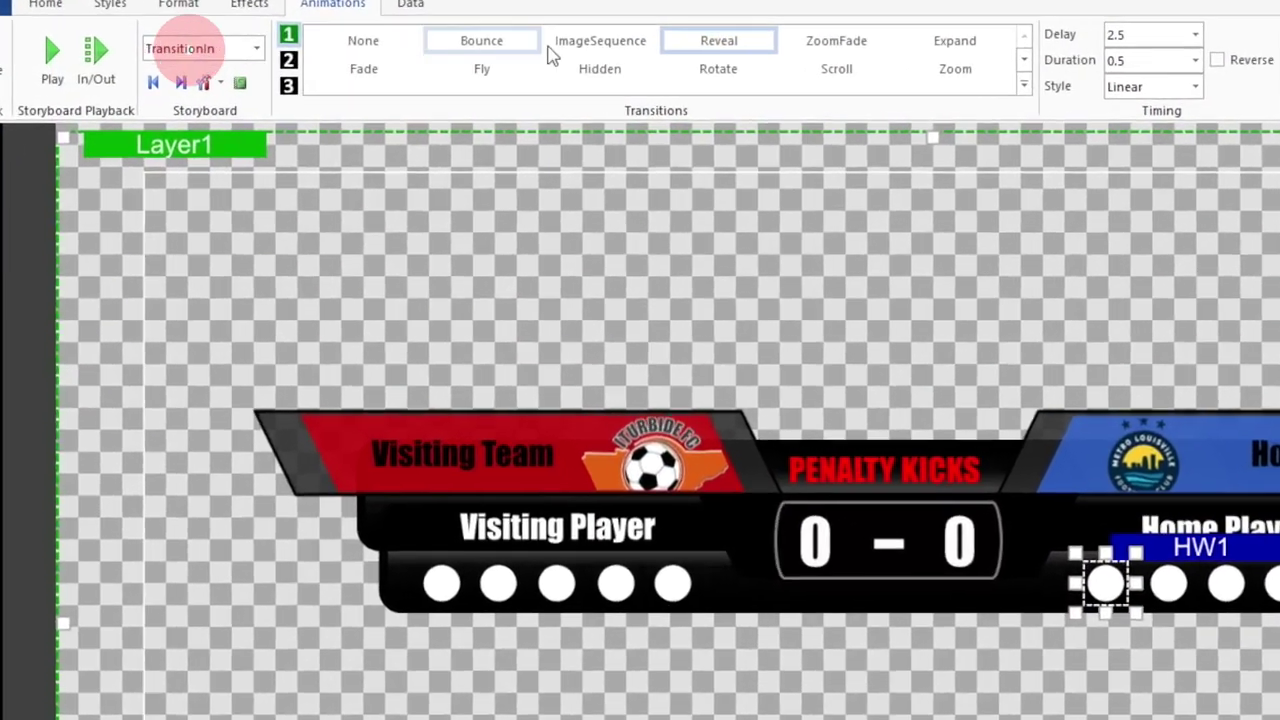
click(590, 44)
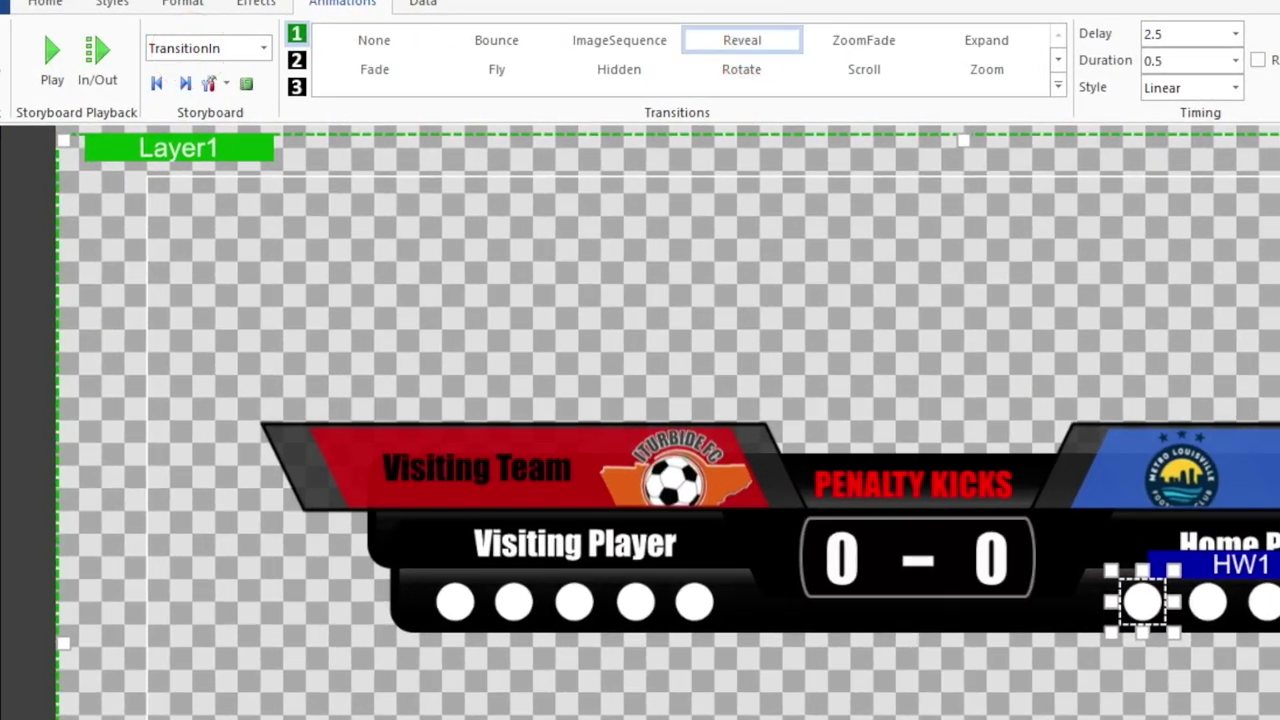
click(1159, 50)
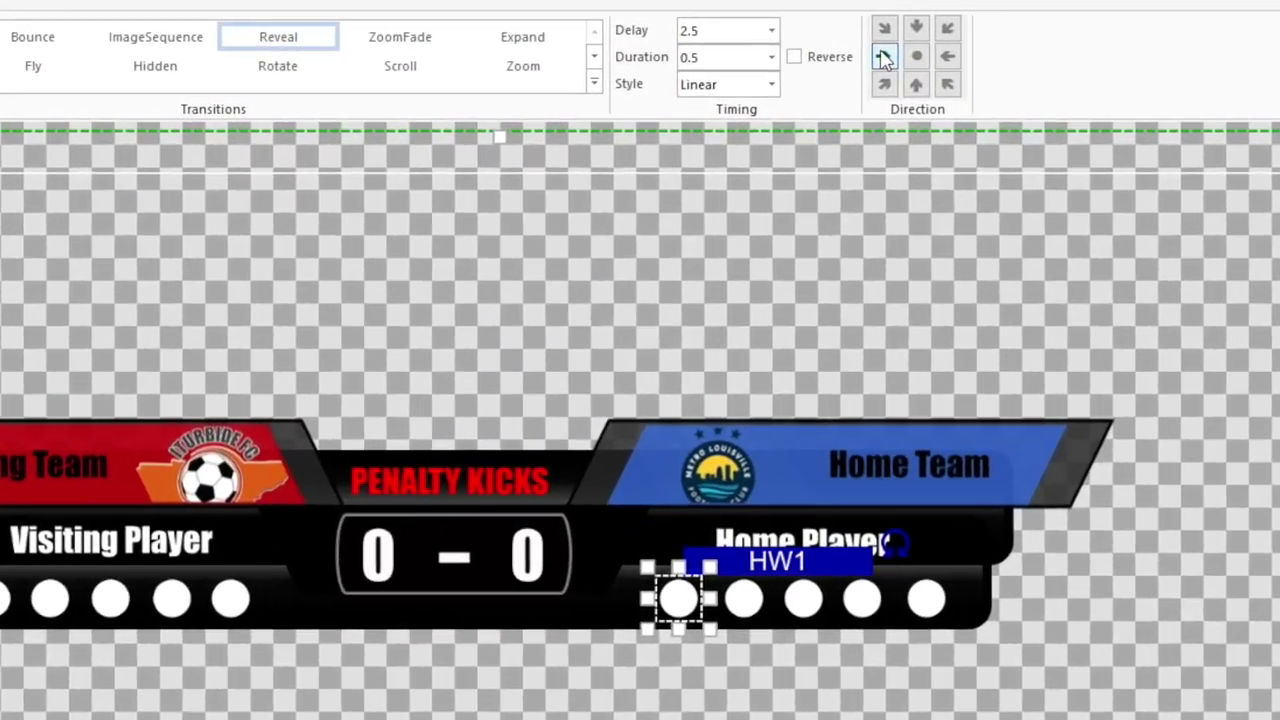
click(819, 57)
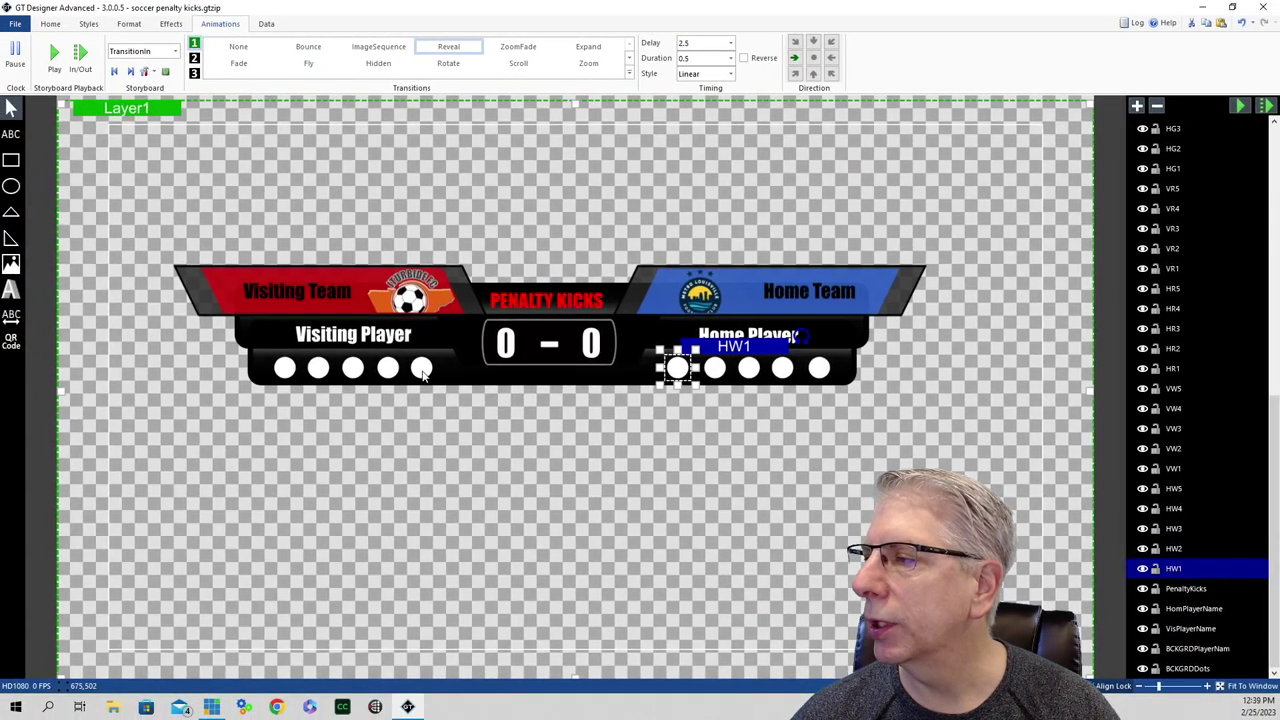
- Examine the Reveal transition, delay and direction of the visiting dot VW1 in the TransitionIn storyboard
click(1172, 468)
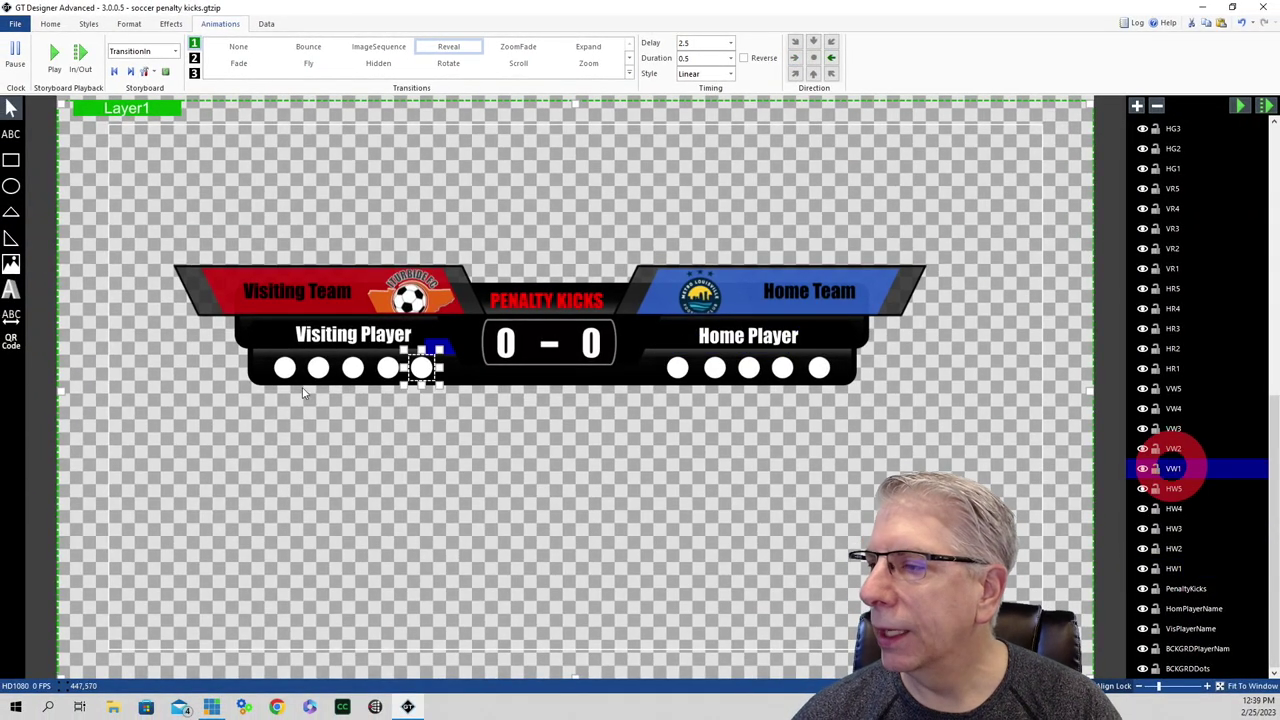
click(423, 369)
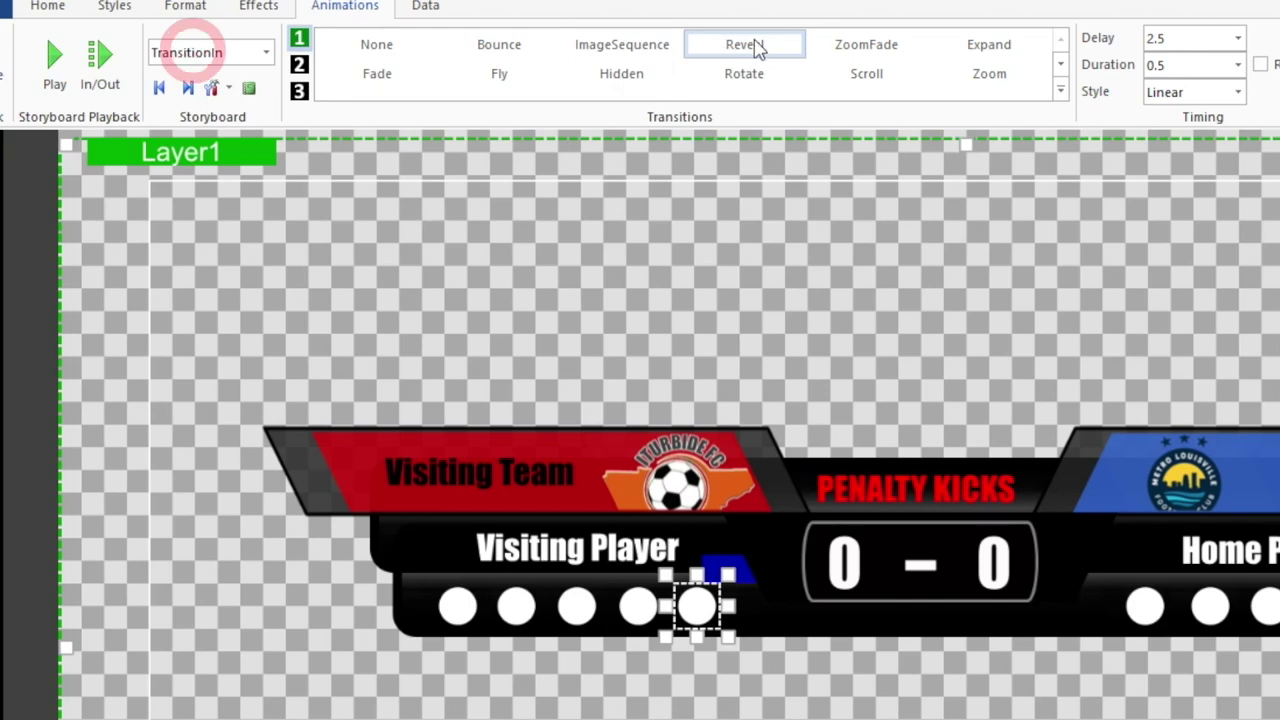
click(752, 46)
click(1180, 42)
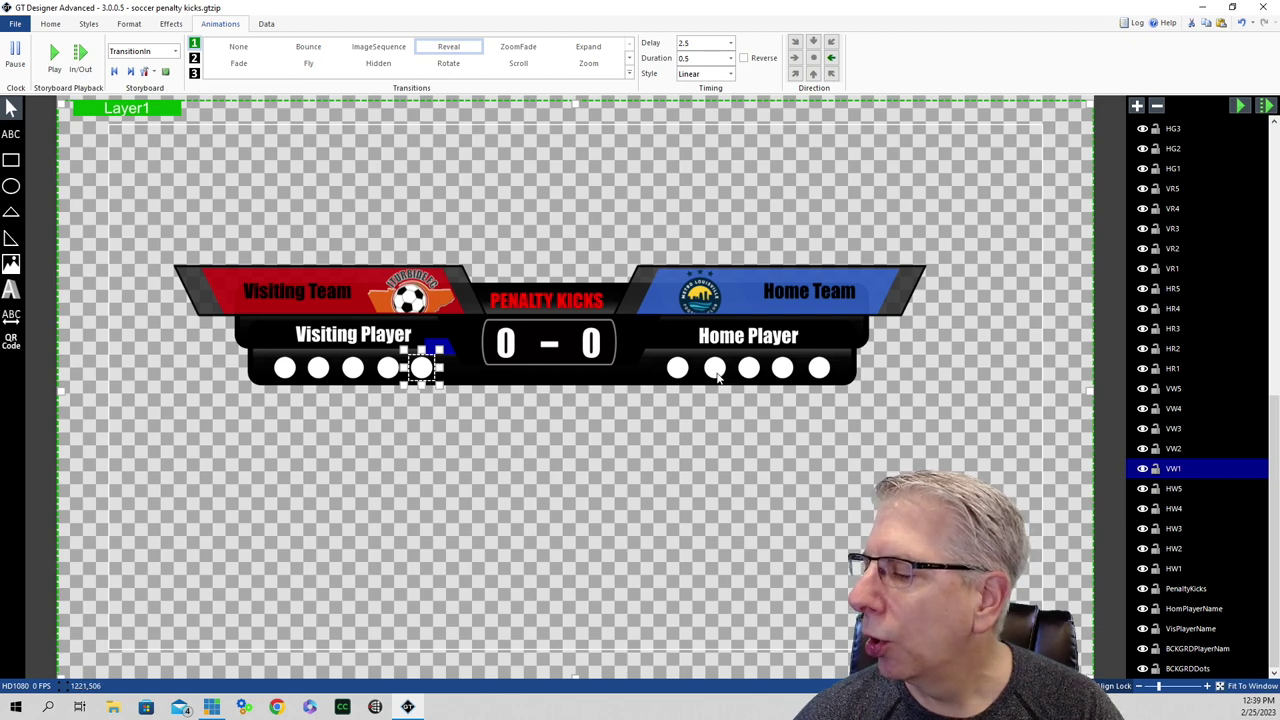
- Compare the TransitionIn delays of the first two white home dots, HW1 and HW2
click(1173, 550)
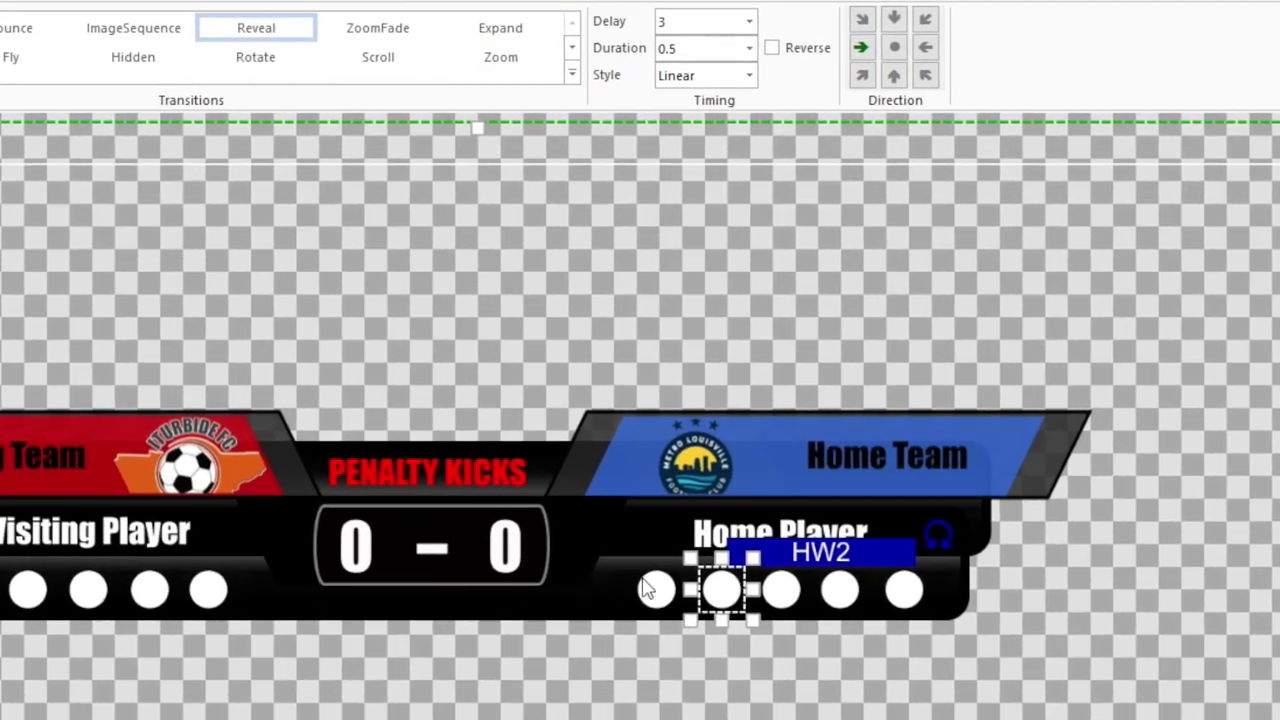
click(656, 590)
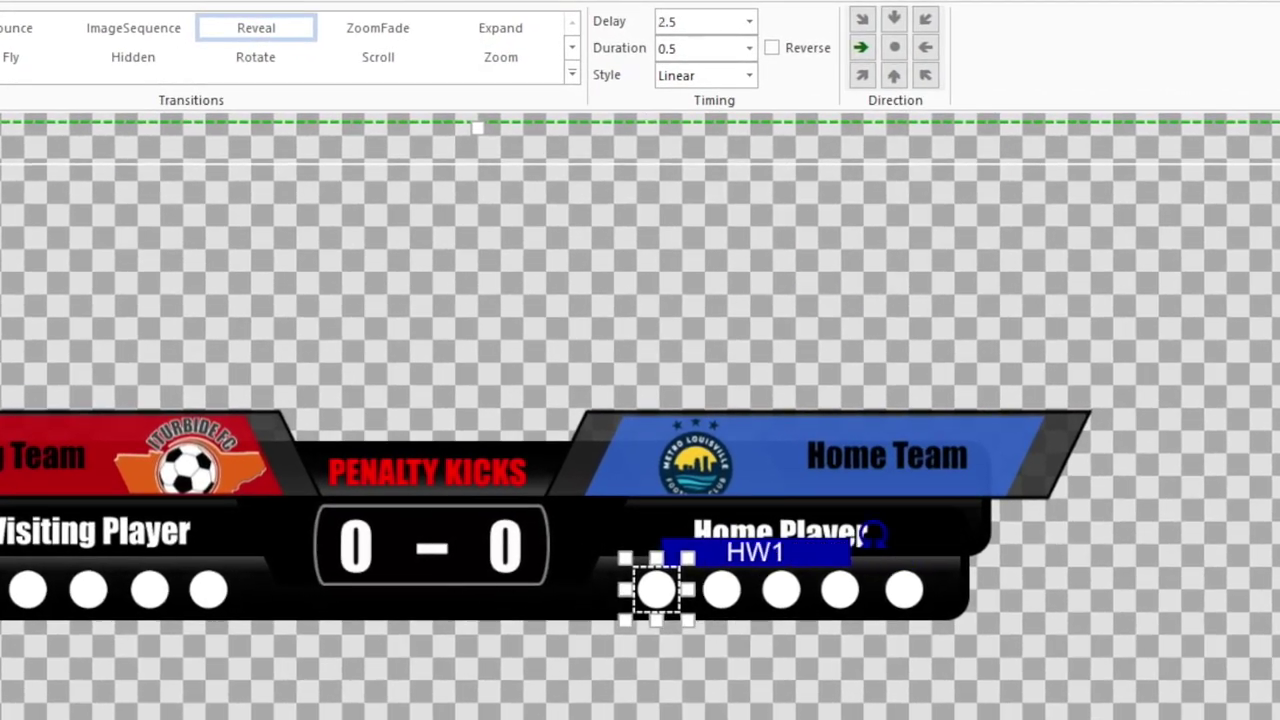
click(681, 22)
click(722, 590)
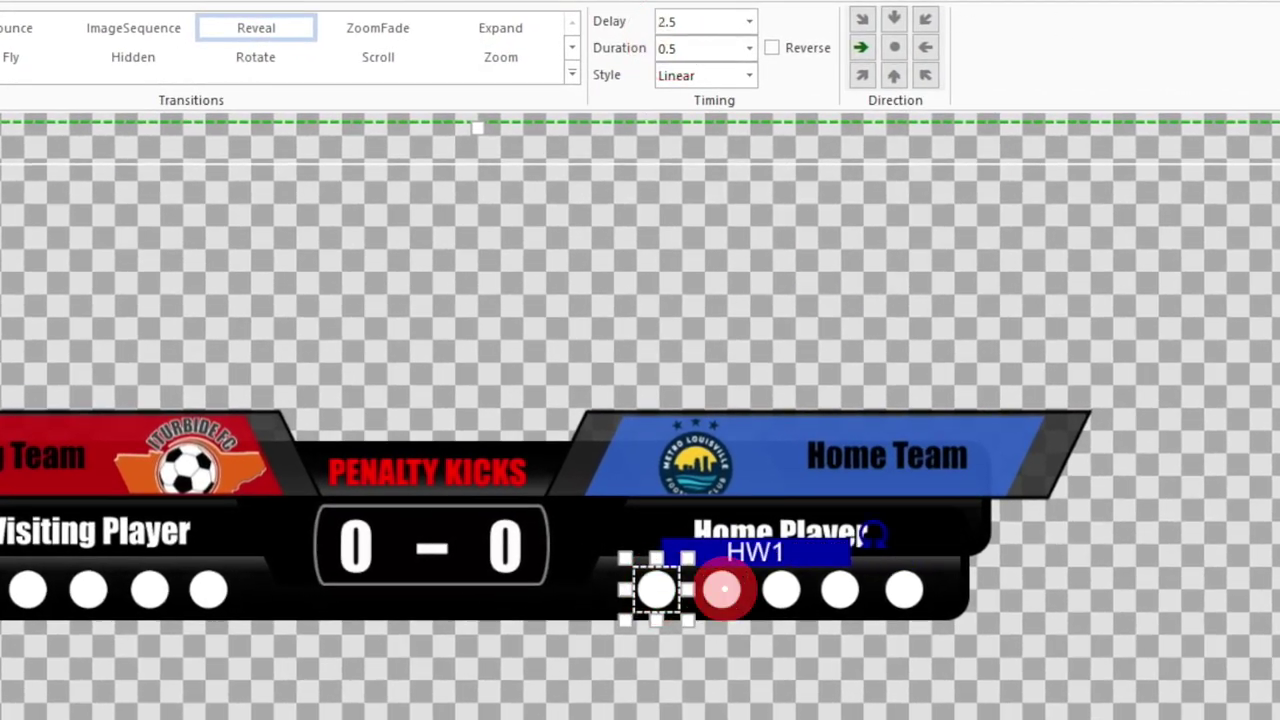
click(693, 22)
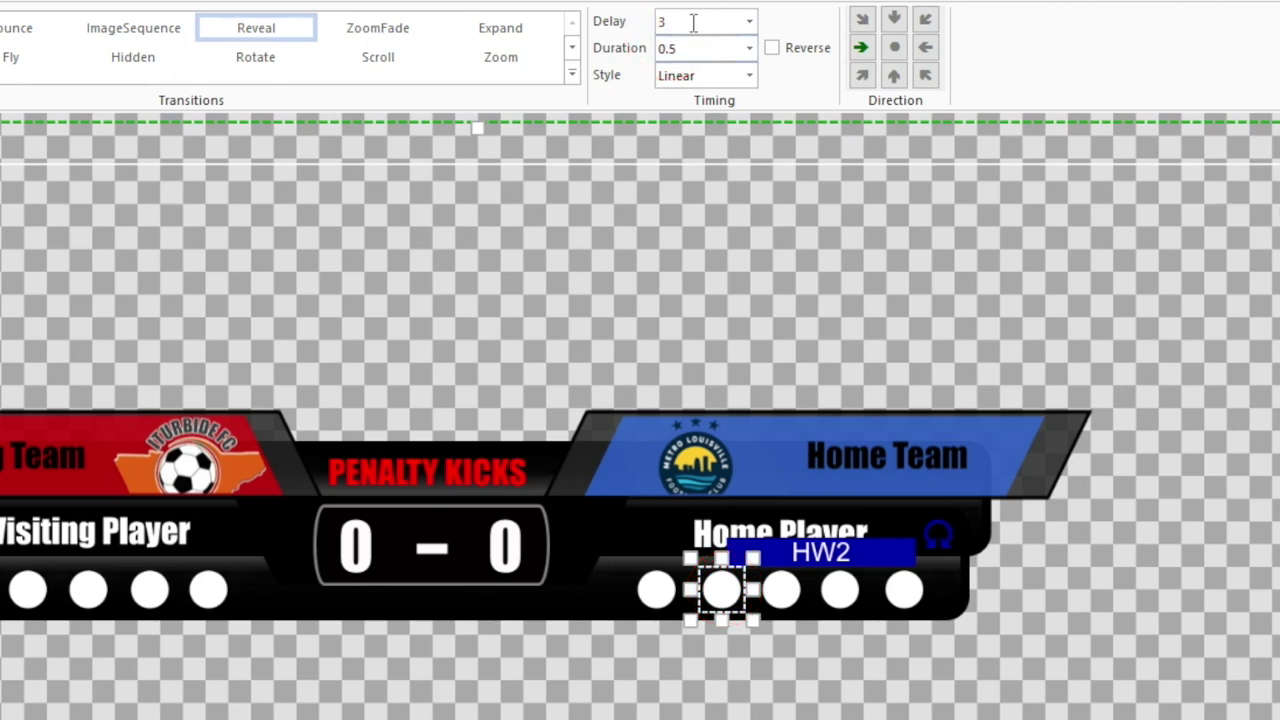
- Examine the TransitionIn delays of the remaining white home dots, HW3, HW4 and HW5, one after another
click(781, 590)
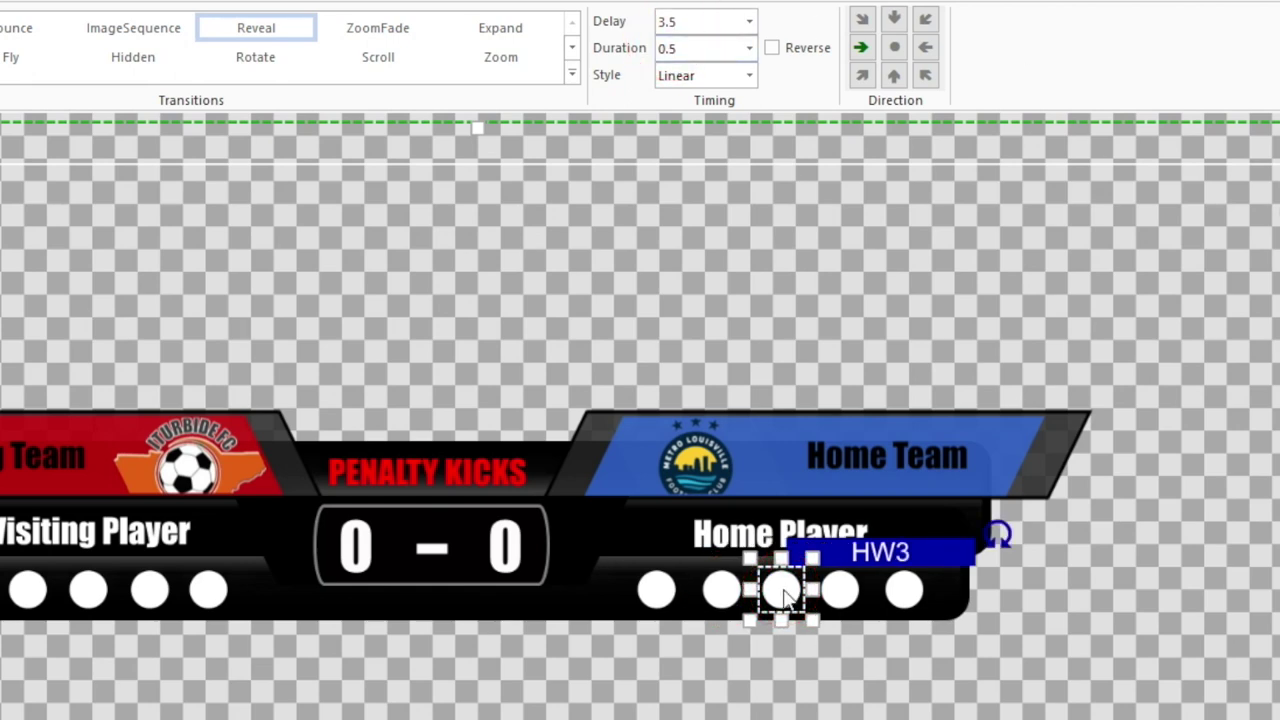
click(700, 42)
click(840, 590)
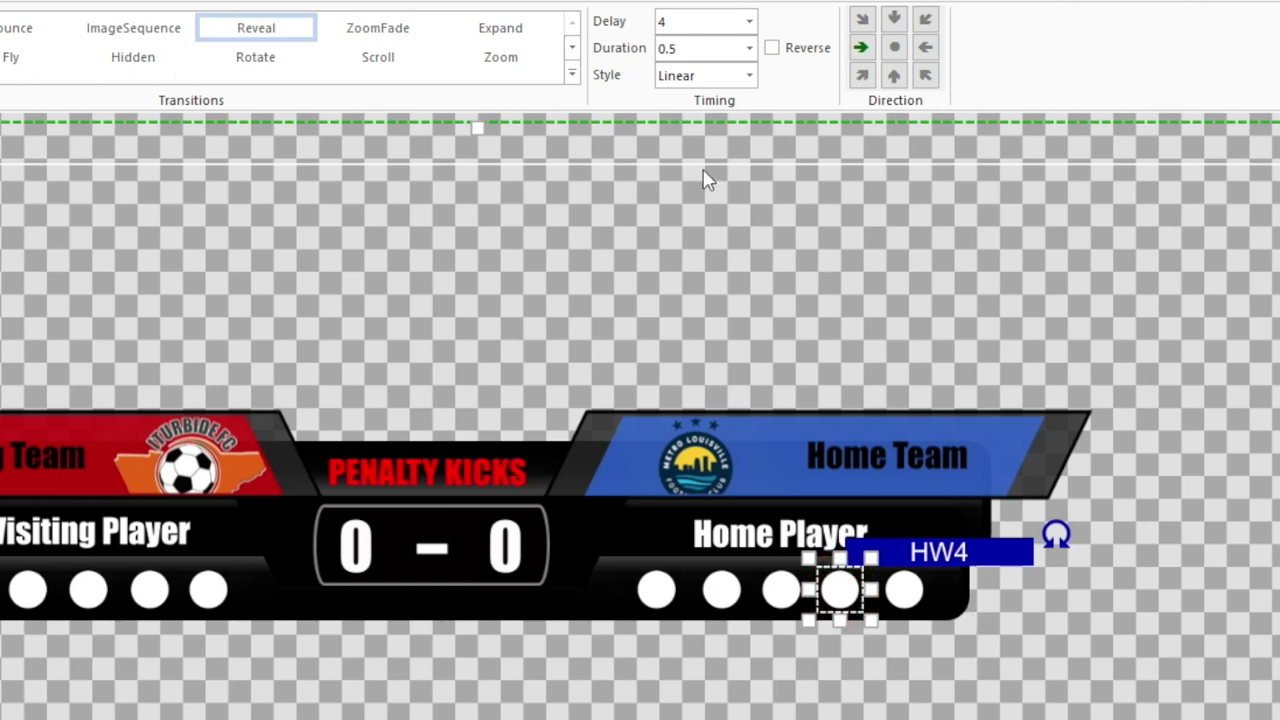
click(684, 23)
click(904, 590)
click(690, 18)
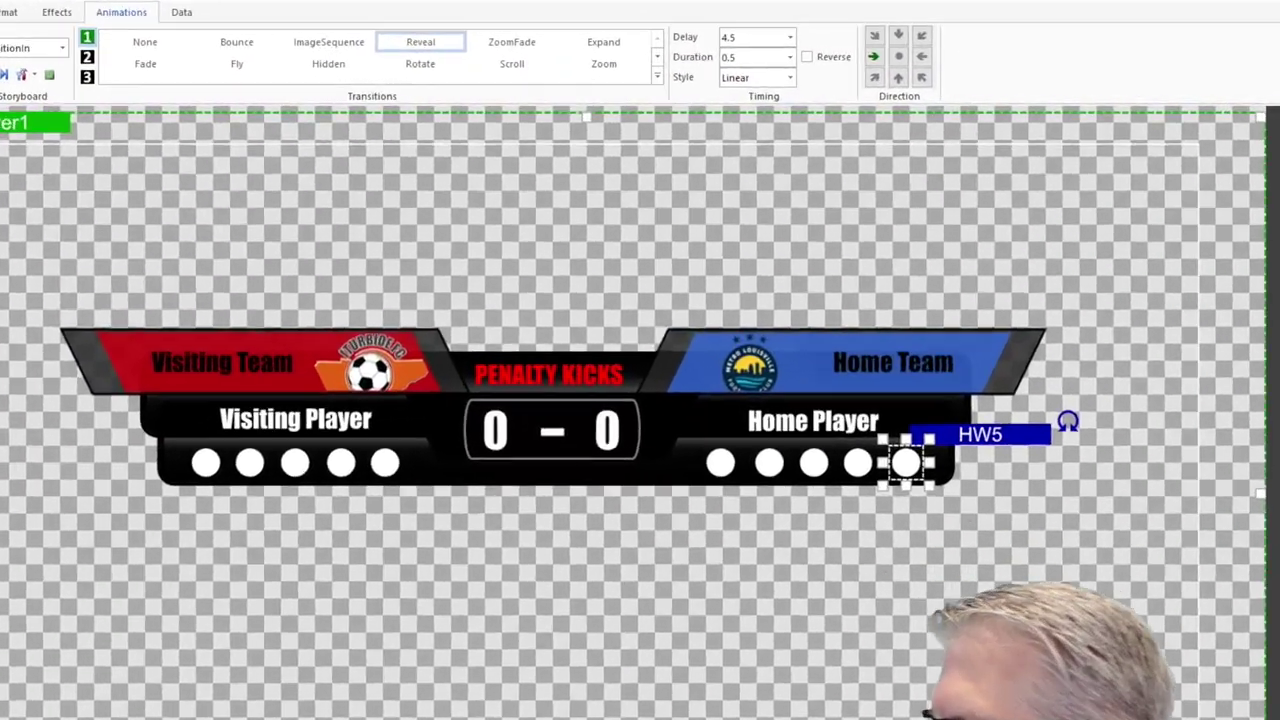
- Compare the TransitionIn delays of the first two white visiting dots, VW1 and VW2
click(385, 462)
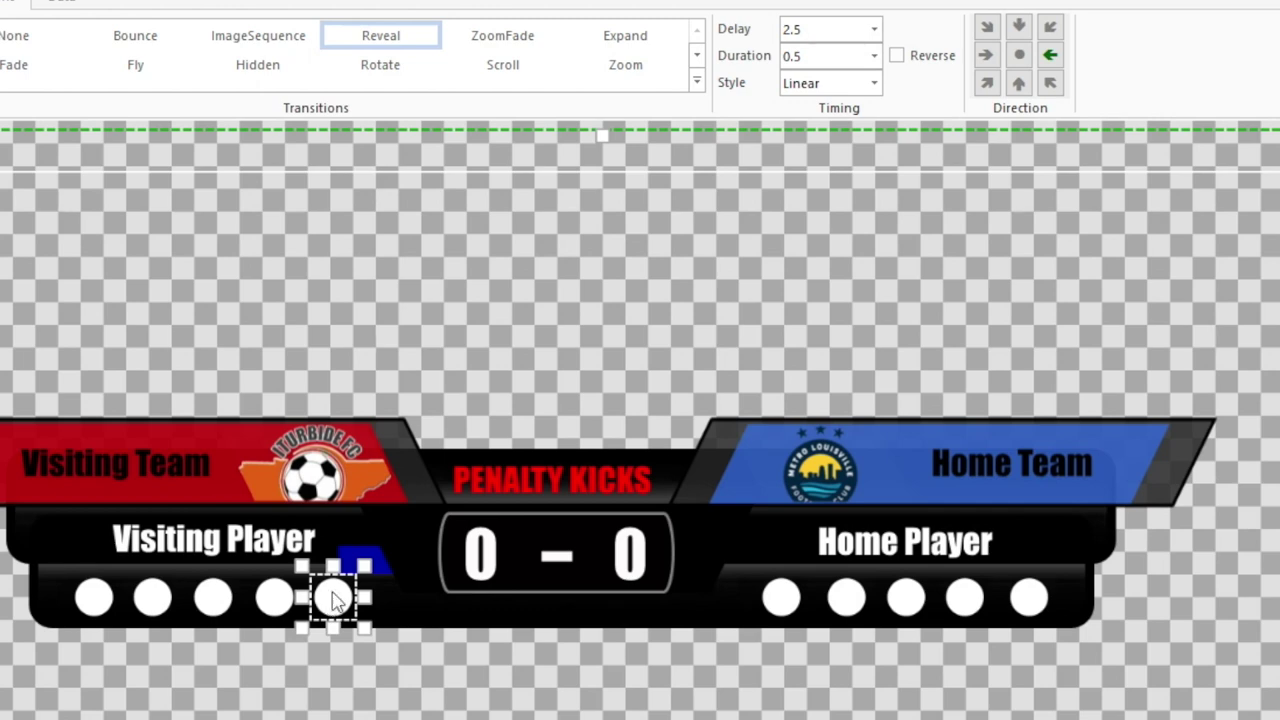
click(815, 38)
click(274, 597)
click(790, 36)
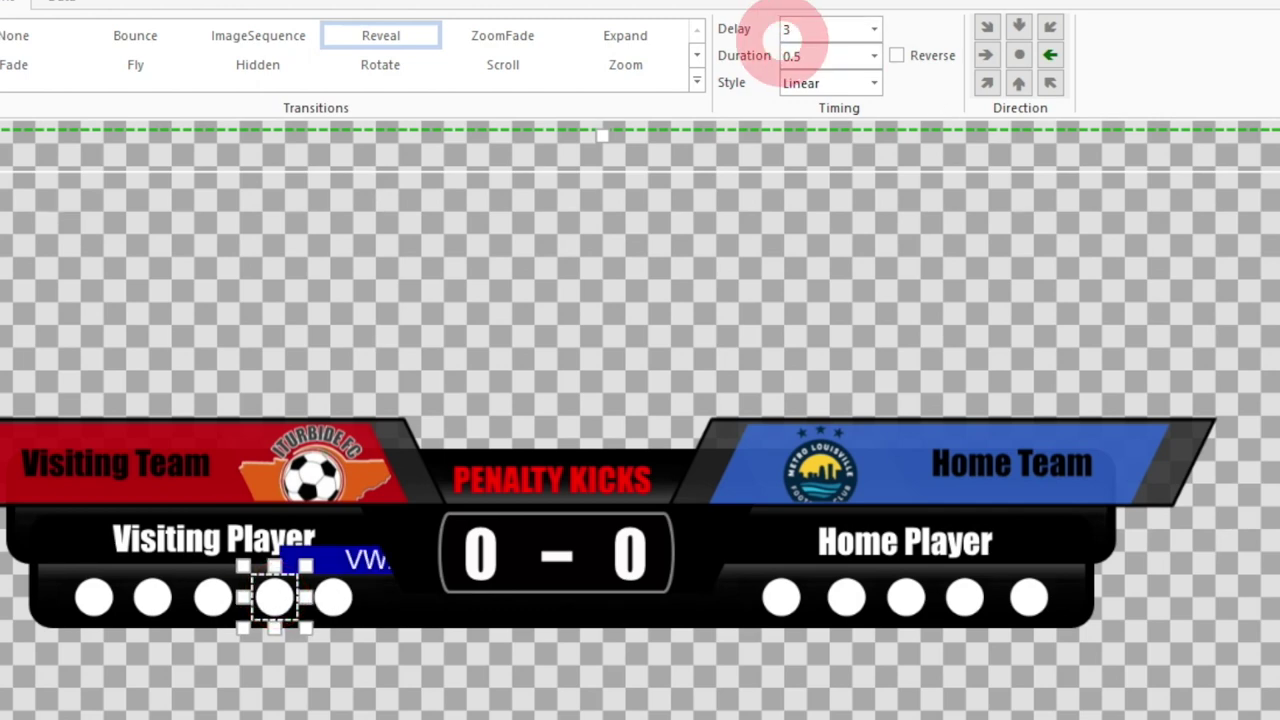
- Examine the TransitionIn delays of the remaining white visiting dots, VW3, VW4 and VW5, and preview the storyboard until the dots start revealing
click(213, 597)
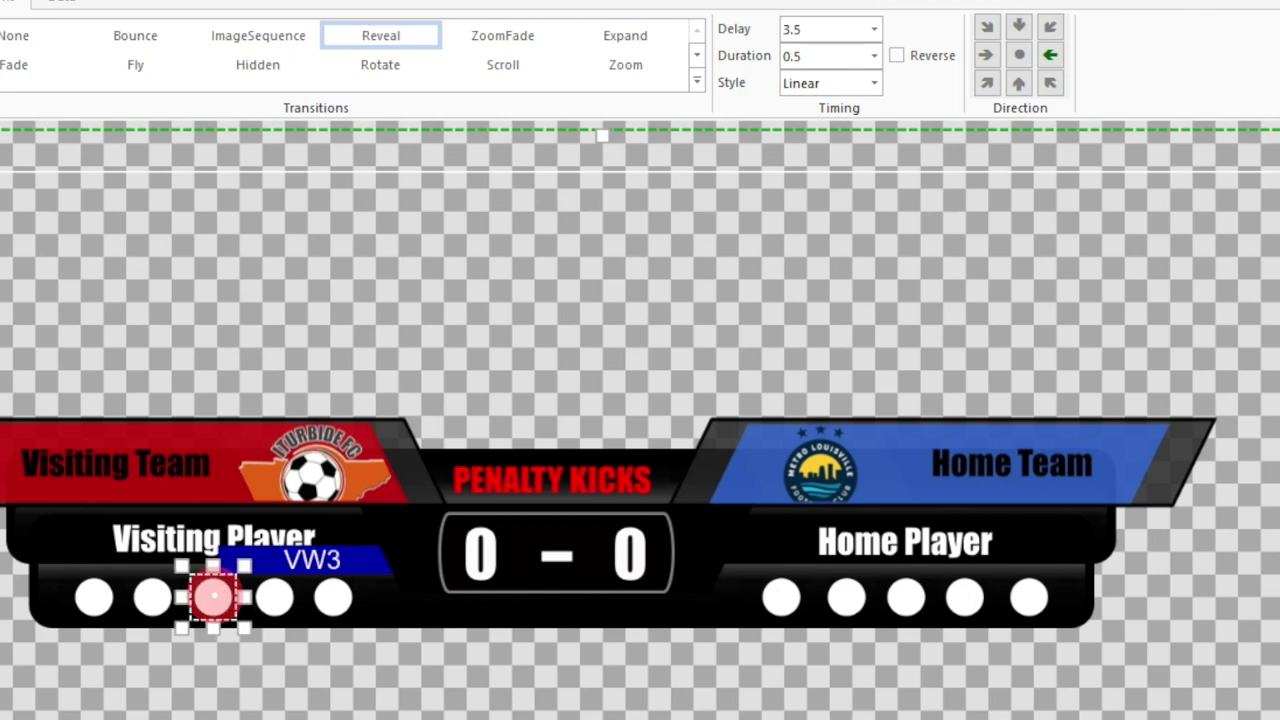
click(783, 41)
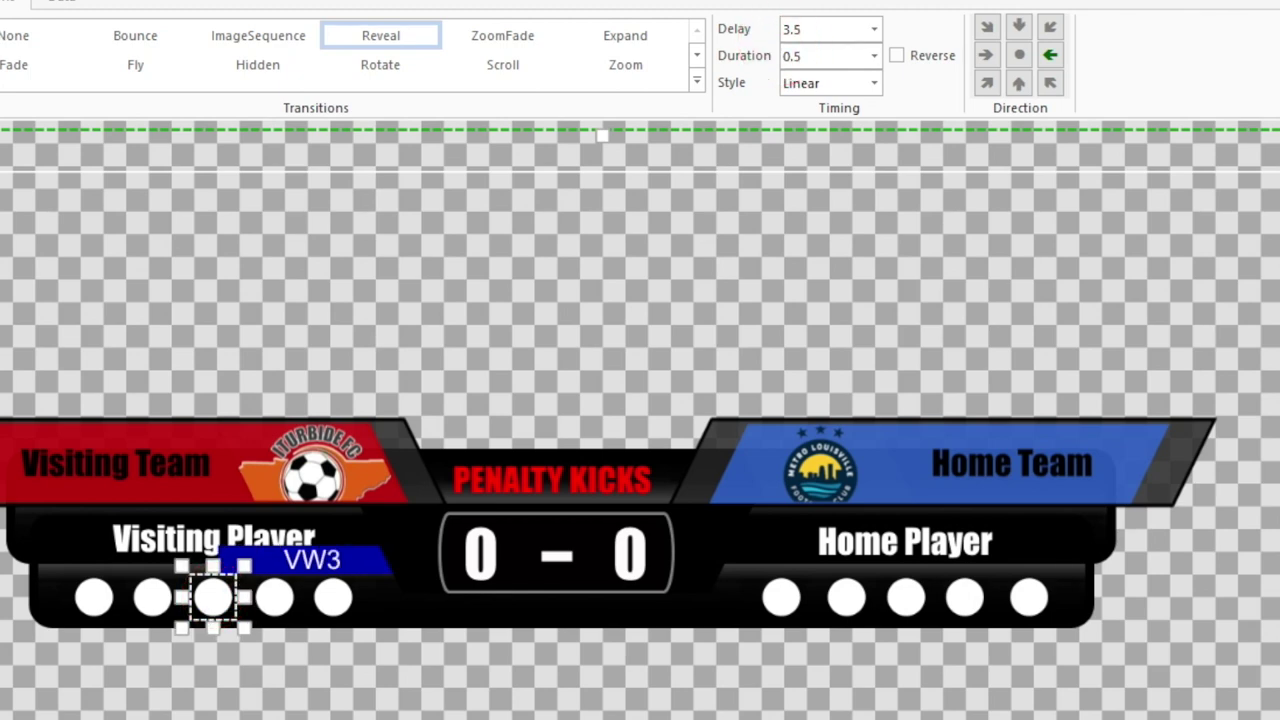
click(152, 597)
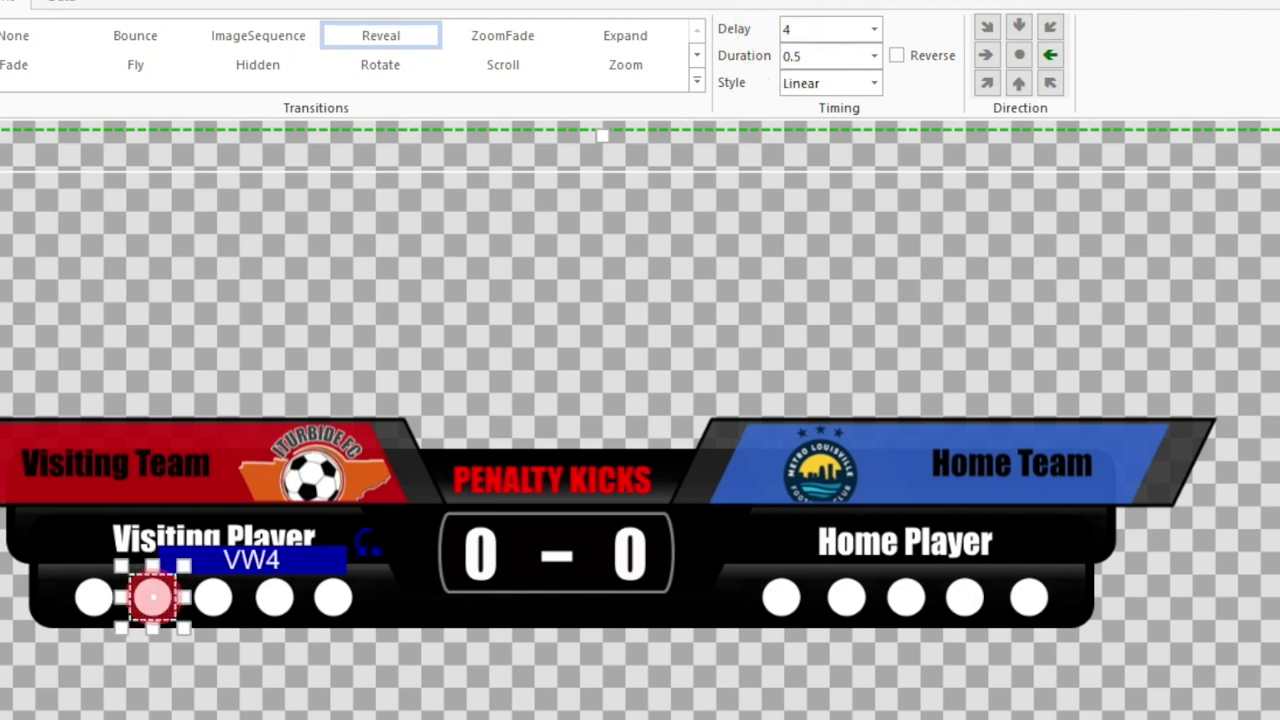
click(783, 41)
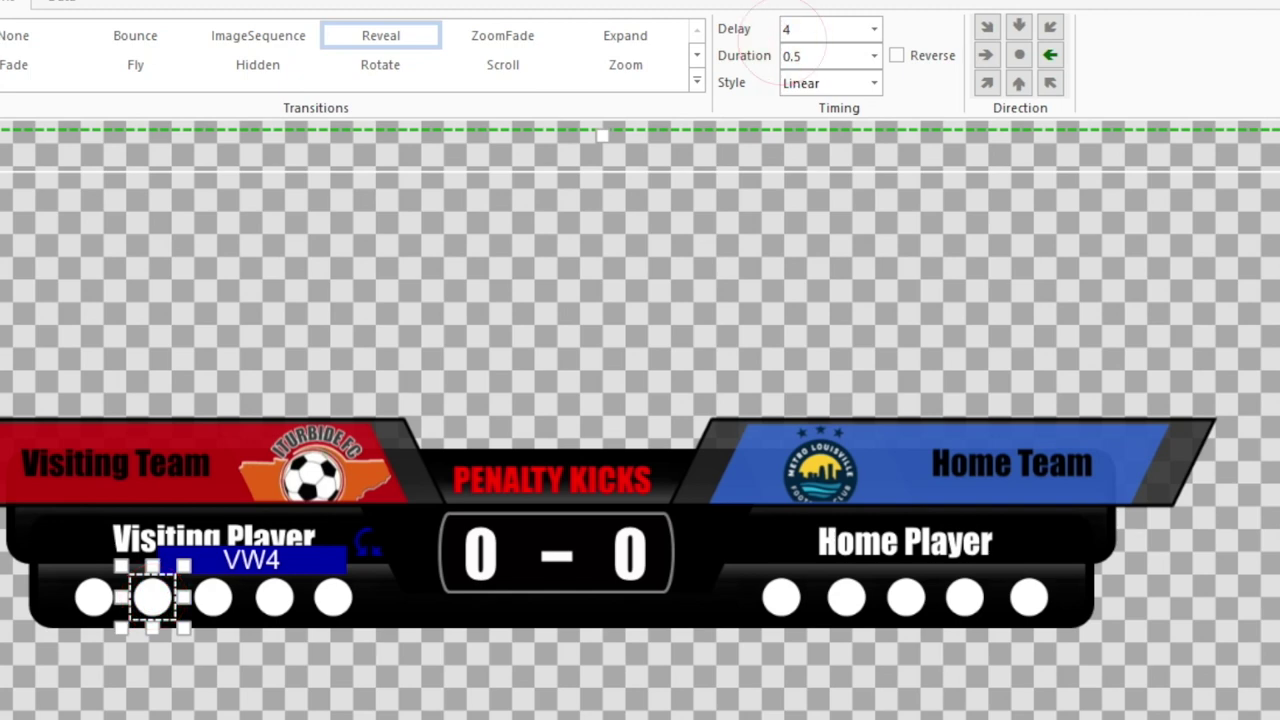
click(94, 597)
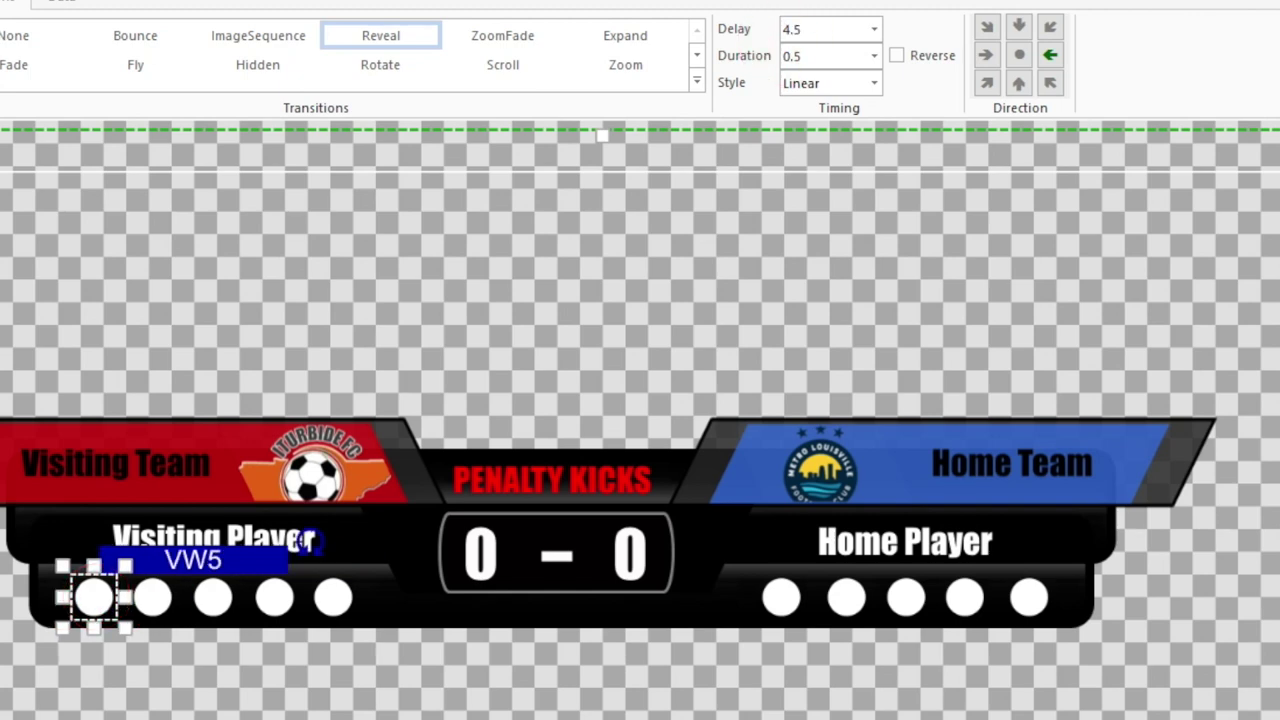
click(782, 40)
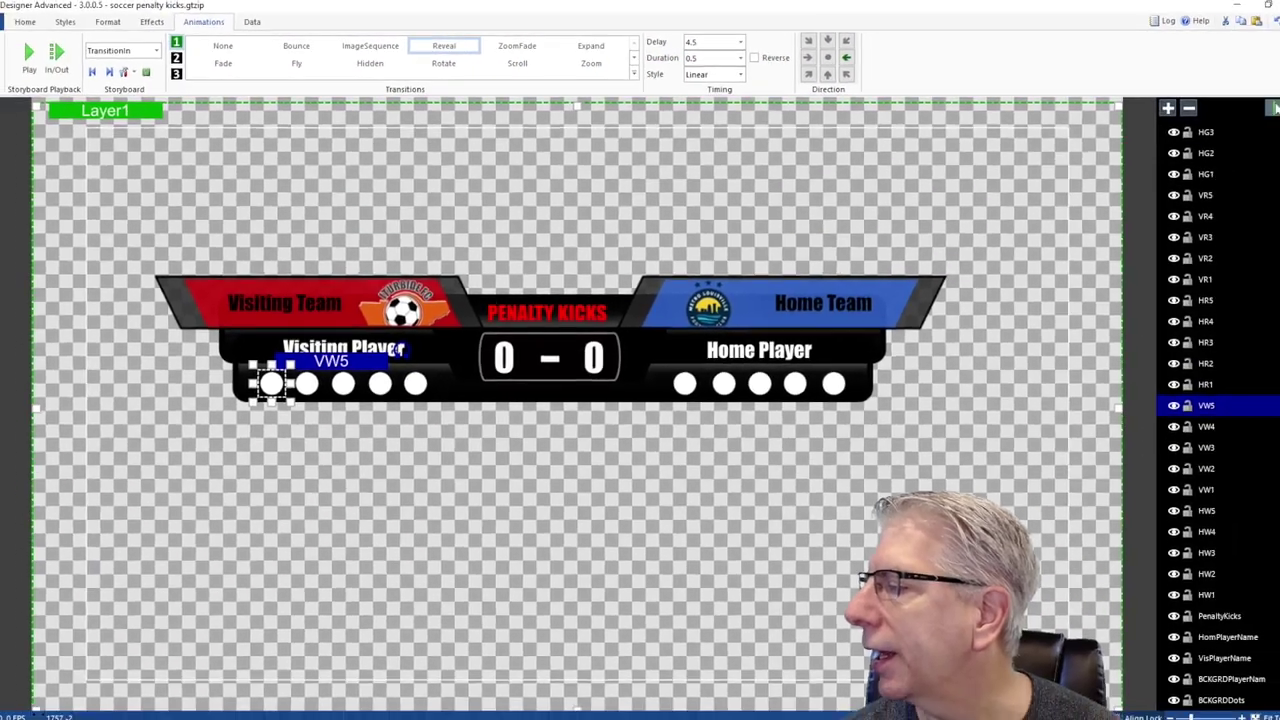
click(1240, 107)
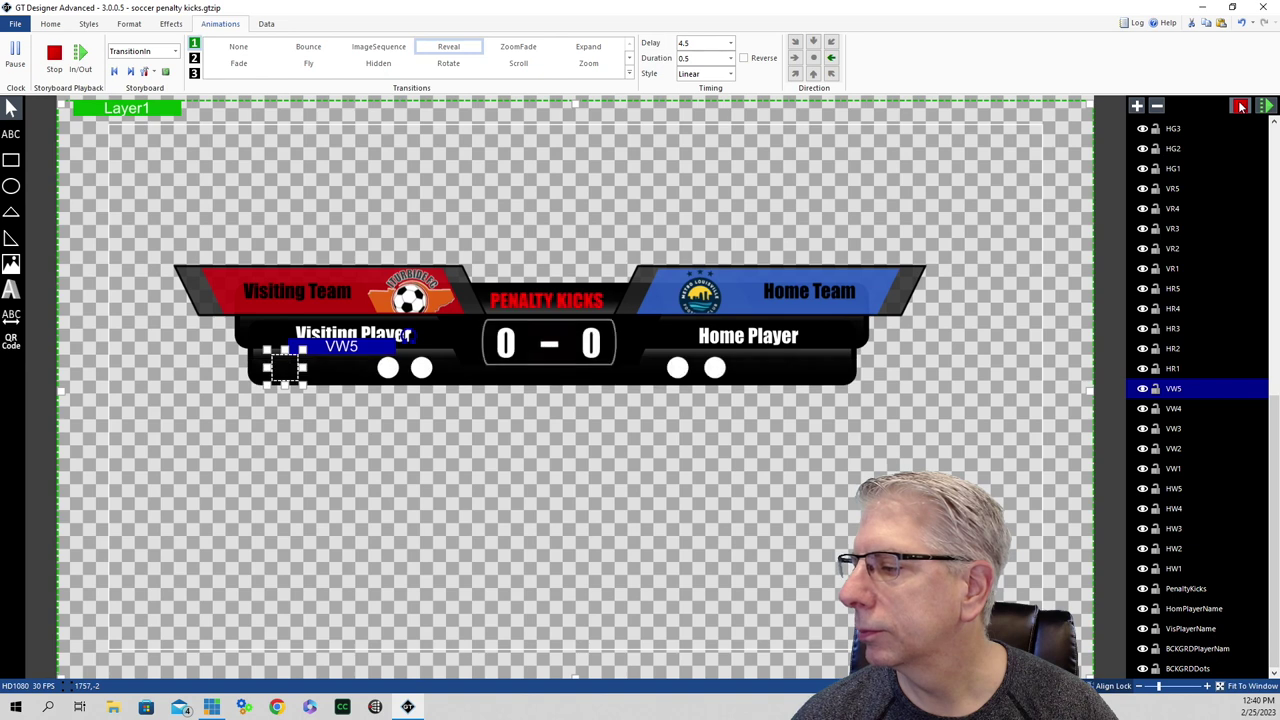
click(1240, 107)
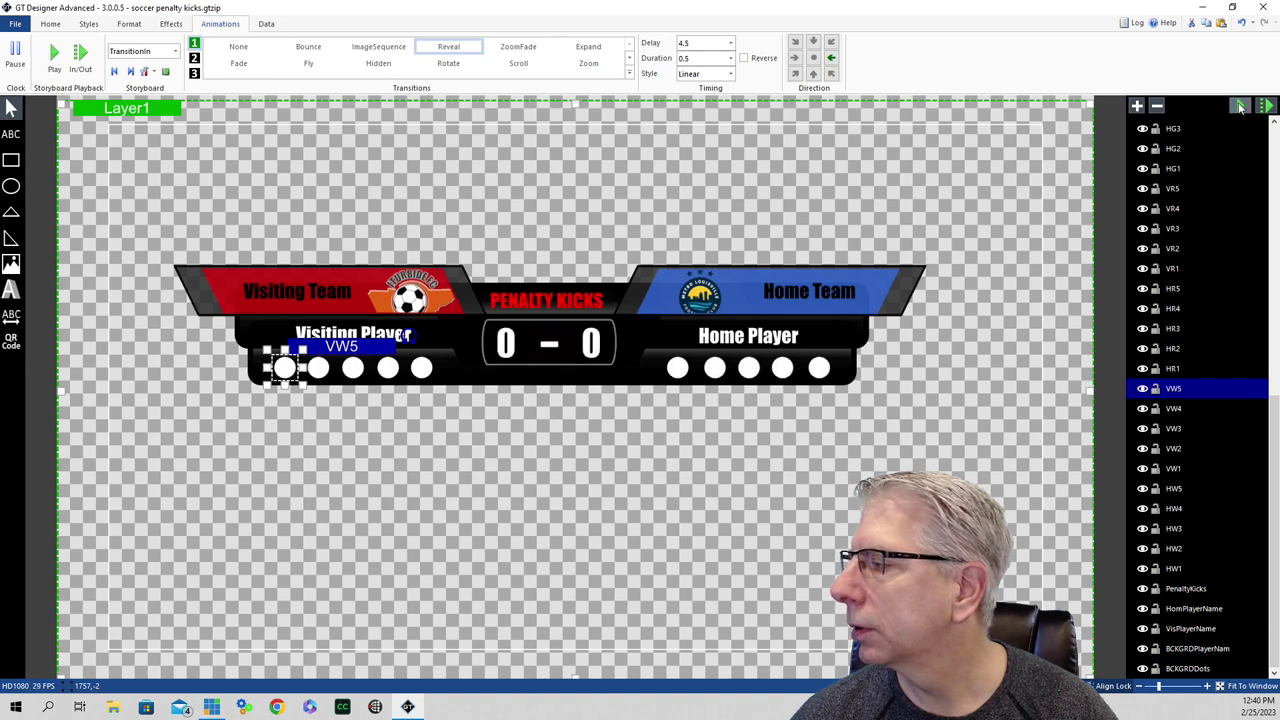
- Examine the Reveal transition, delay and direction of ScoreRec in Layer4 and play the TransitionIn storyboard to preview it
scroll(1210, 581, up, 4)
scroll(1210, 579, up, 5)
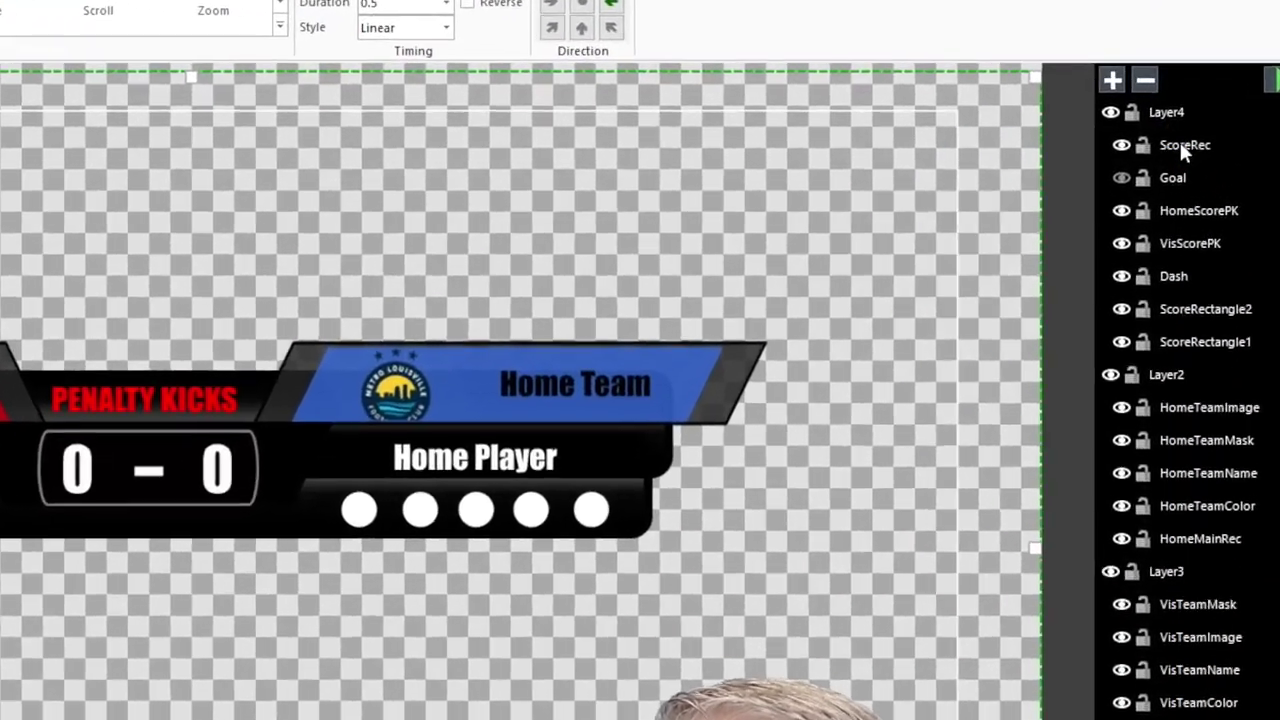
click(1180, 145)
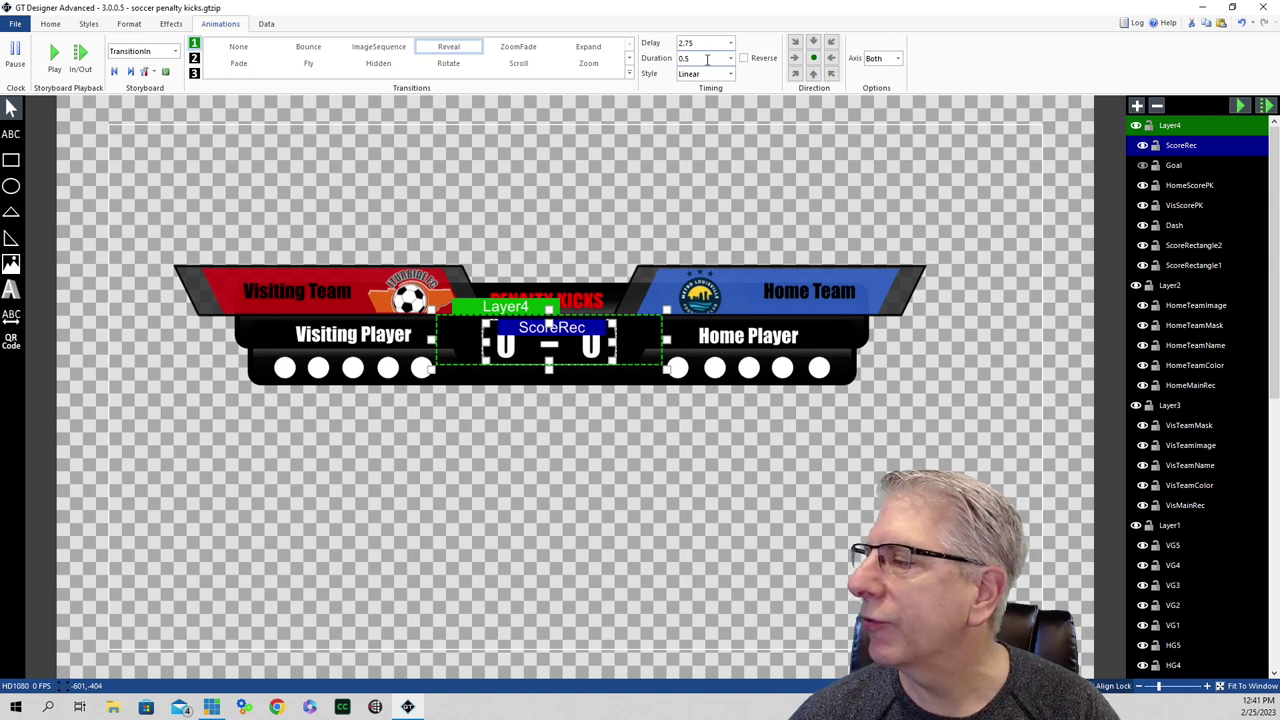
click(1239, 106)
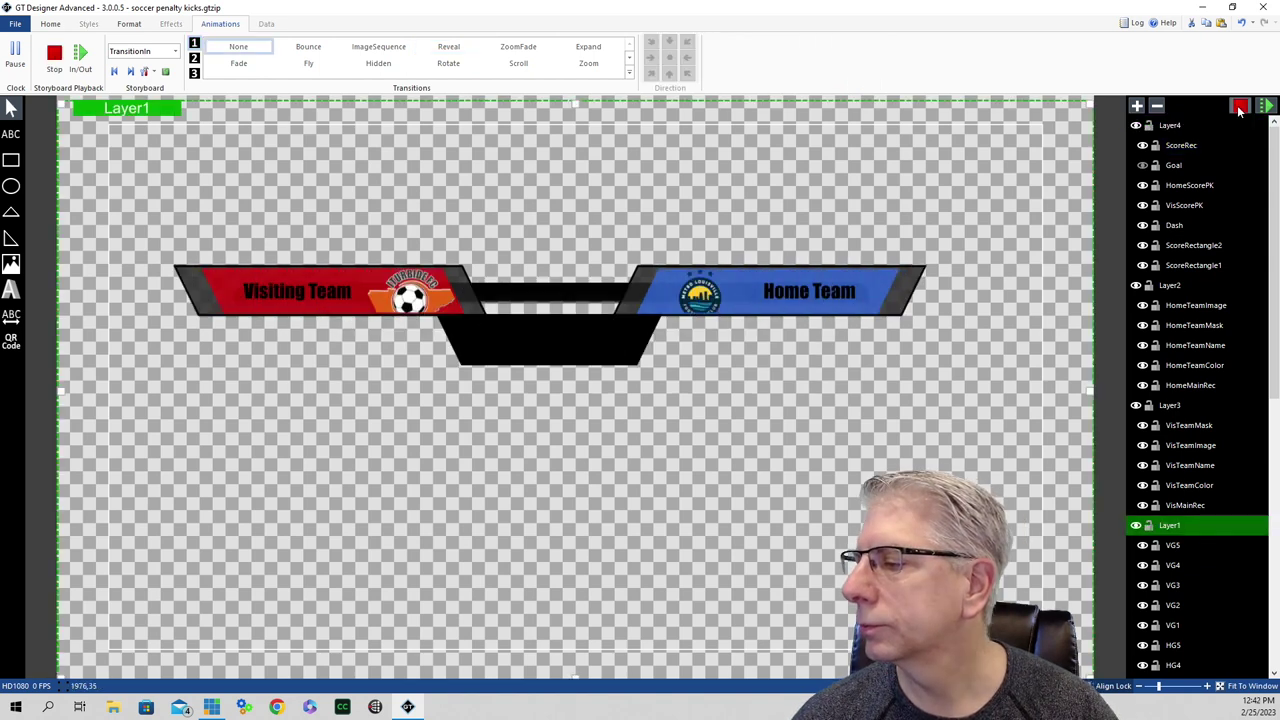